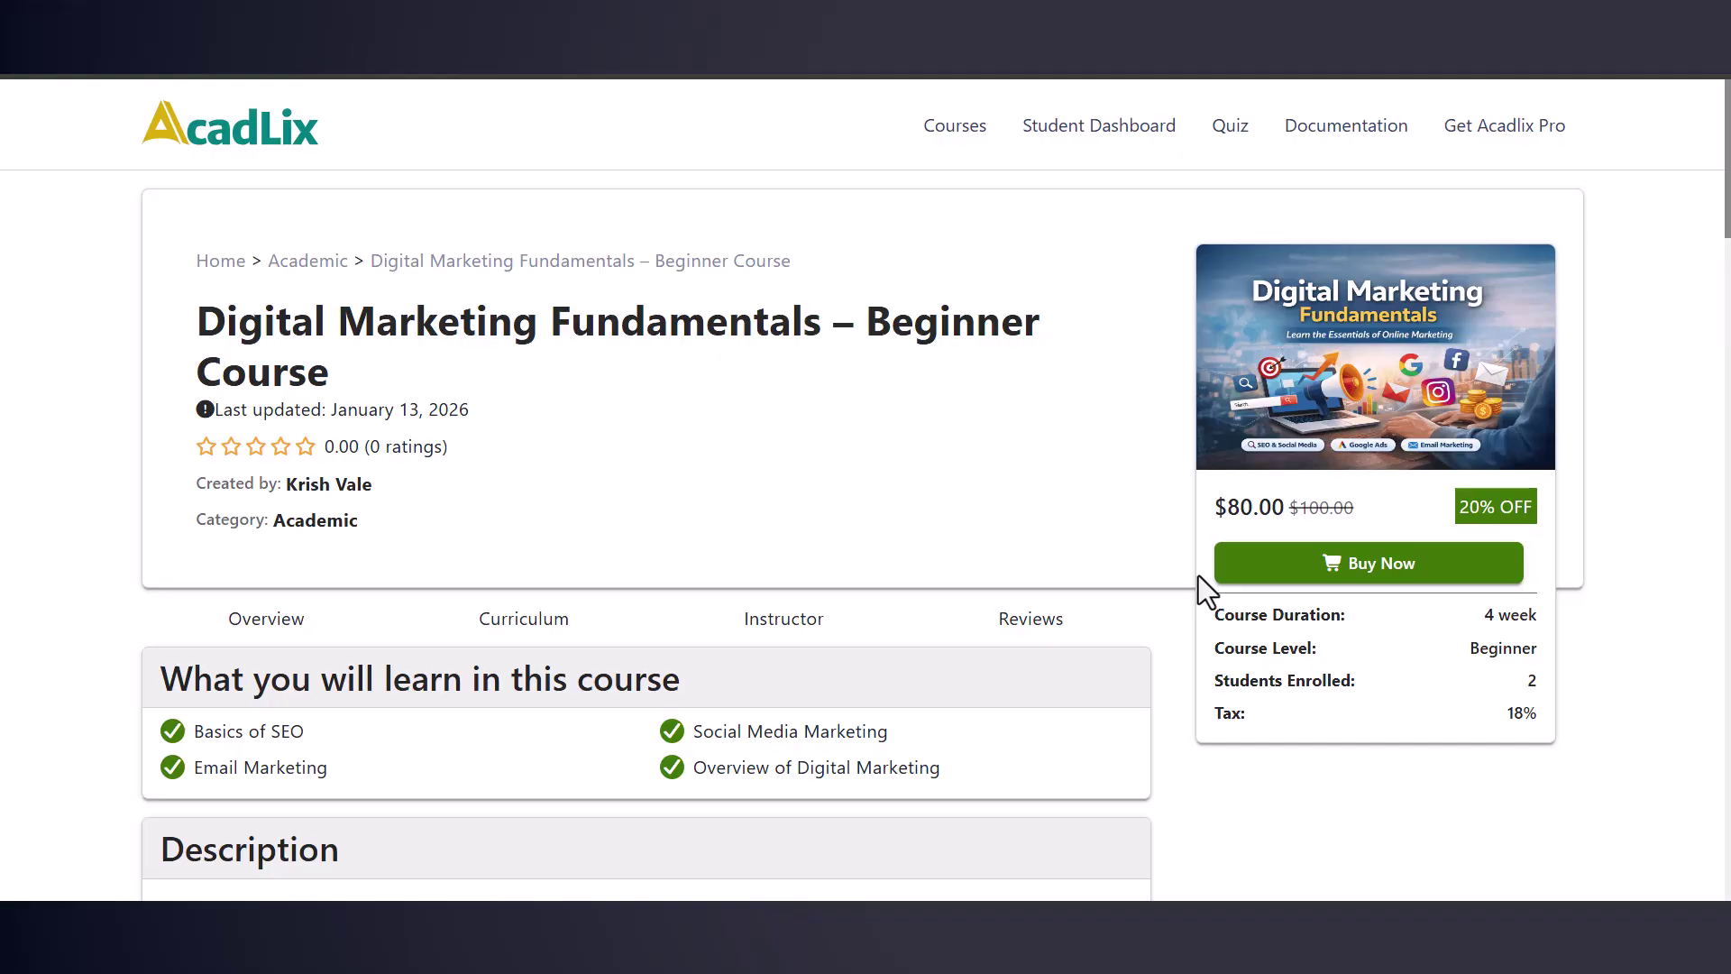
Step: Buy the Digital Marketing course by registering a new student account with username, e-mail and password
{"action": "left_click", "coordinate": [1391, 577]}
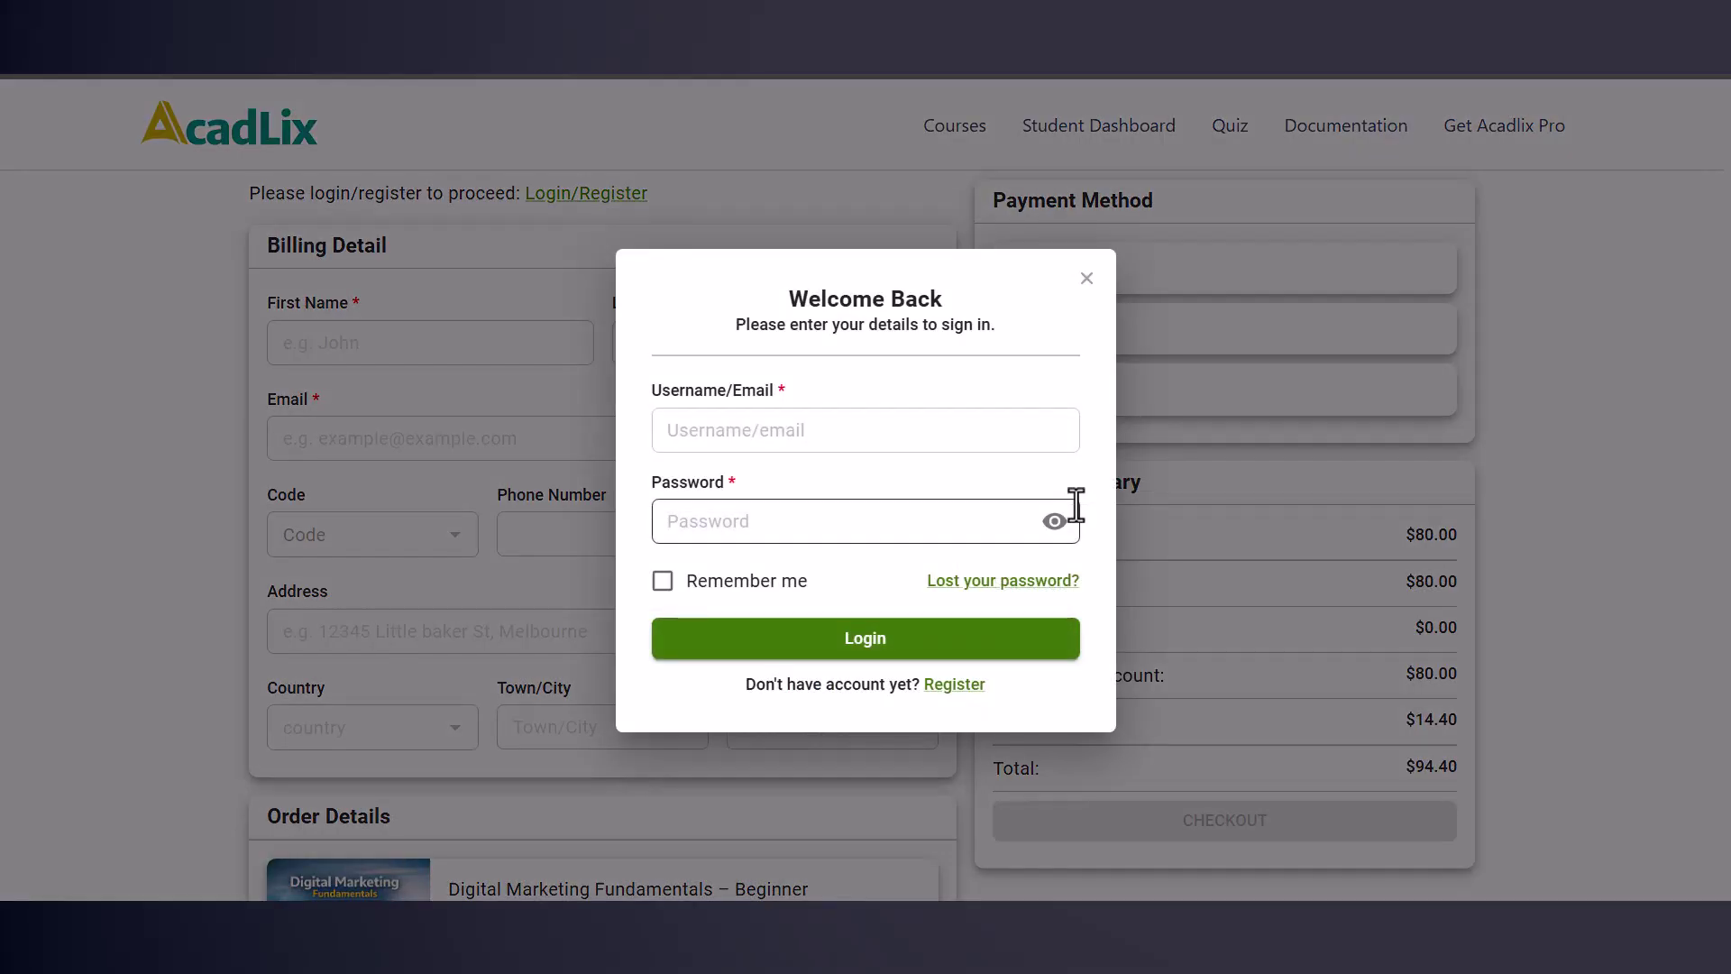
{"action": "left_click", "coordinate": [953, 685]}
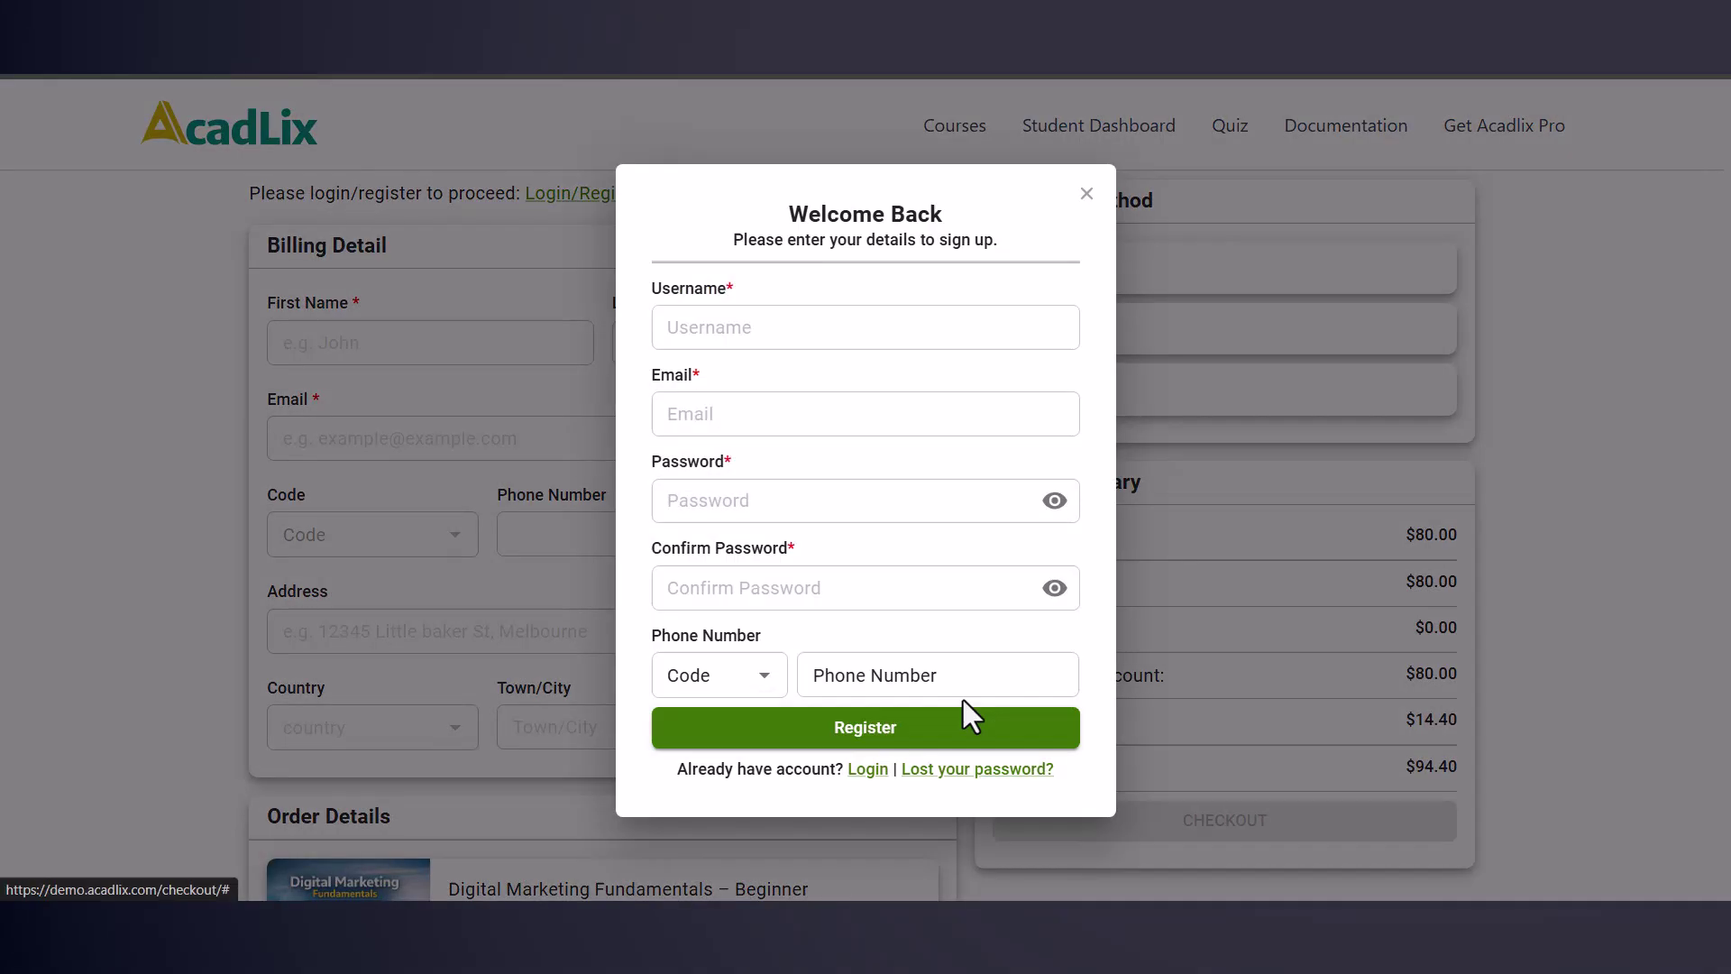
{"action": "left_click", "coordinate": [742, 326]}
{"action": "type", "text": "demo46"}
{"action": "key", "text": "Tab"}
{"action": "key", "text": "Tab"}
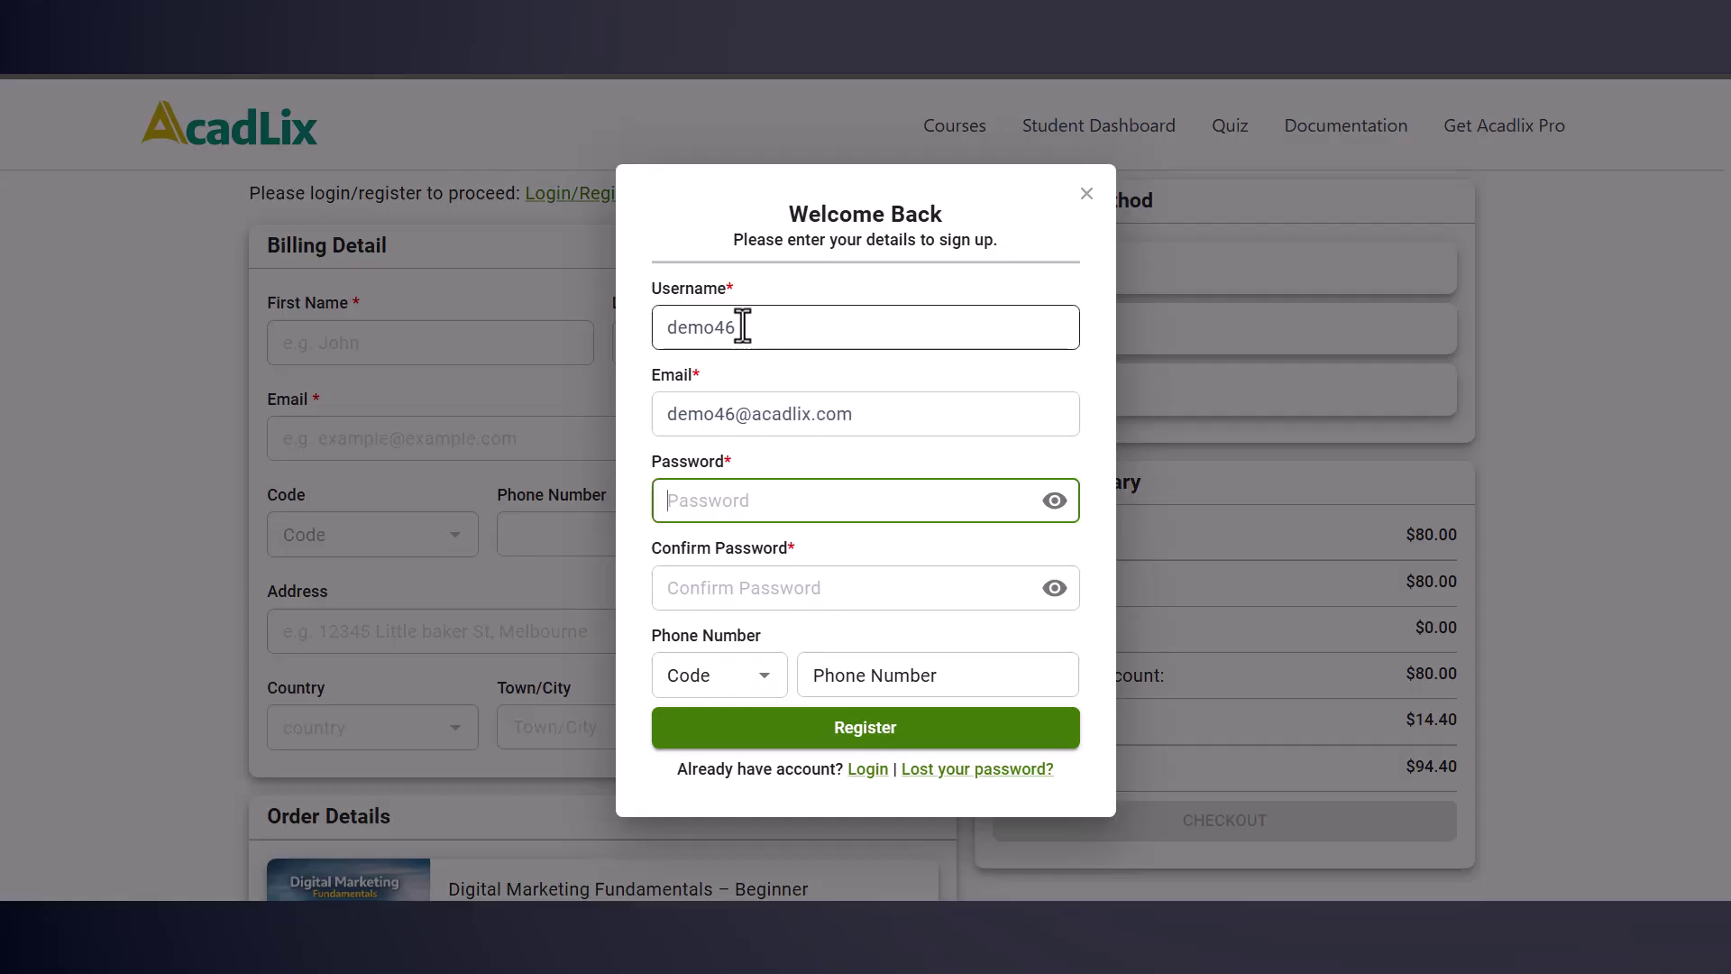
{"action": "type", "text": "demo46@123"}
{"action": "key", "text": "Tab"}
{"action": "type", "text": "demo46@123"}
{"action": "left_click", "coordinate": [818, 734]}
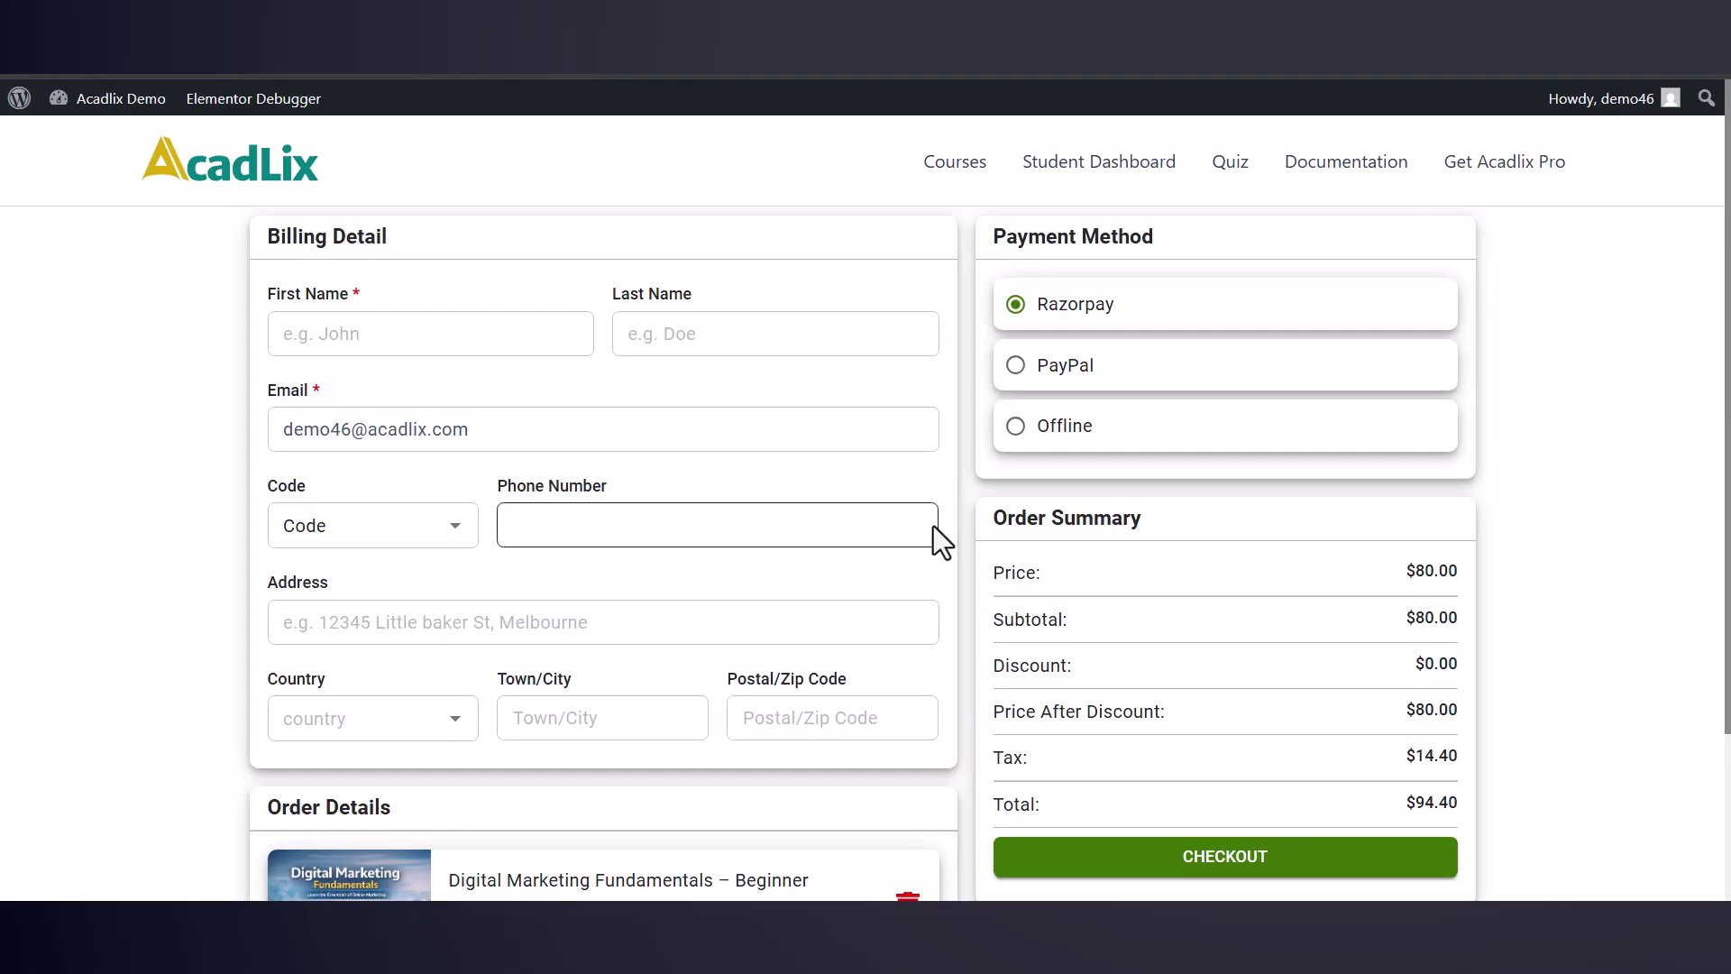
Step: Fill in the billing details: first and last name, address, country and postal code
{"action": "left_click", "coordinate": [473, 341]}
{"action": "type", "text": "John"}
{"action": "key", "text": "Tab"}
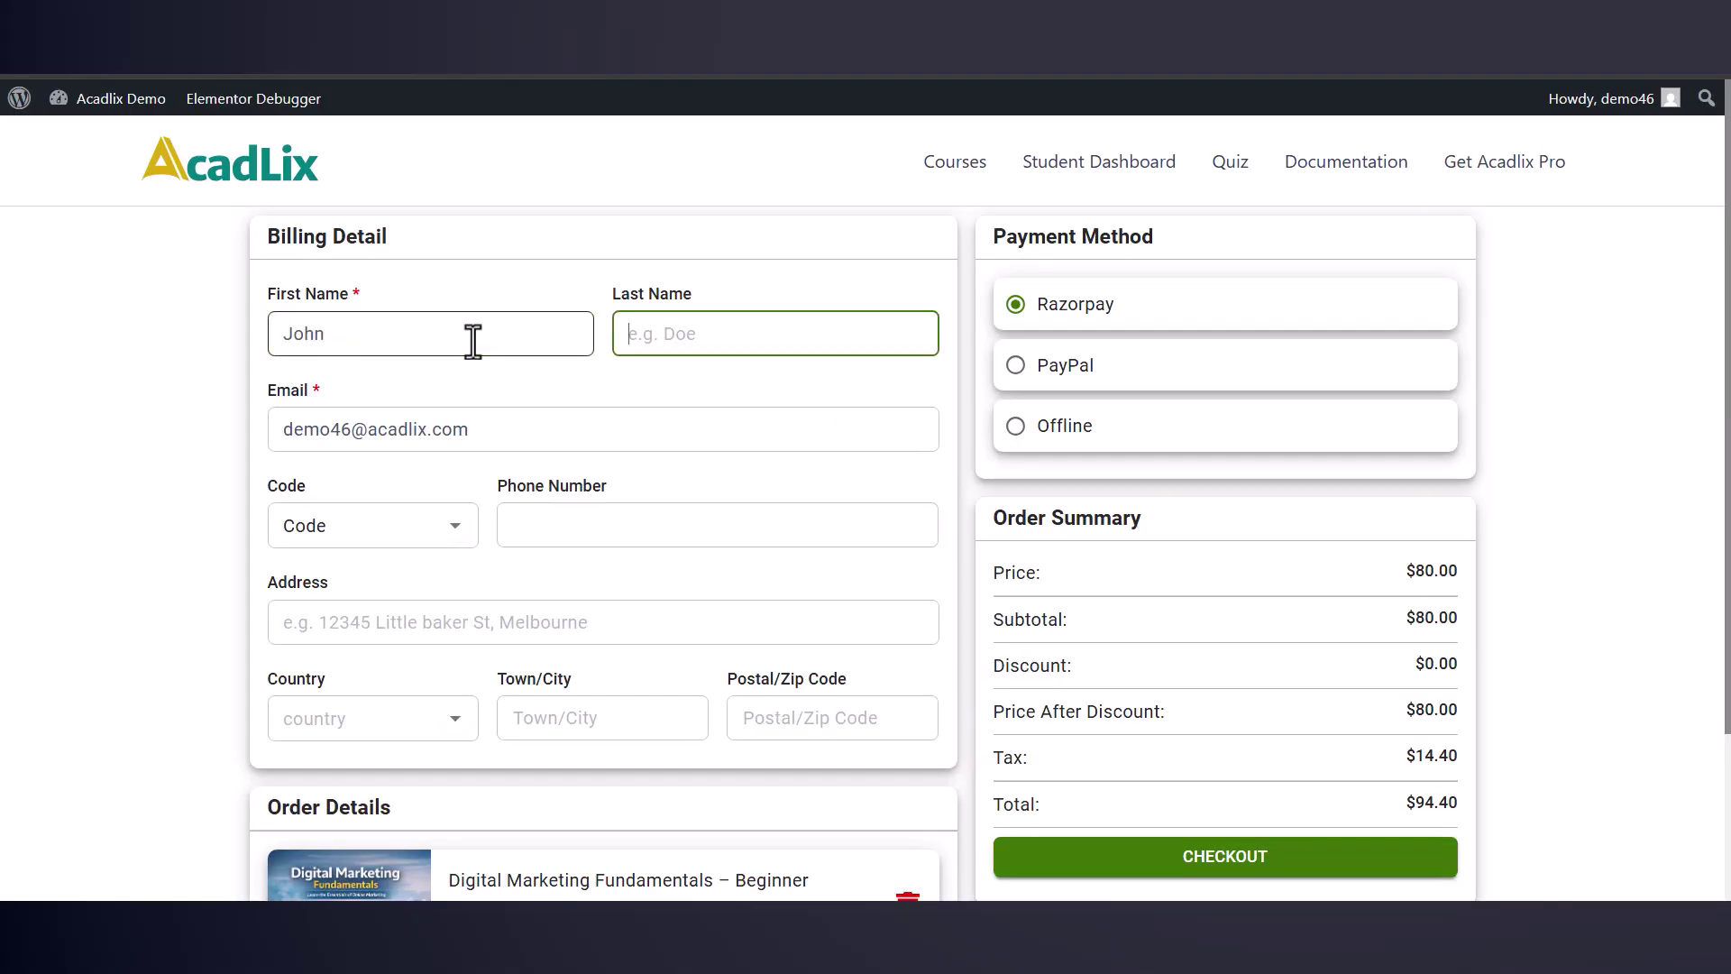
{"action": "type", "text": "Doe"}
{"action": "left_click", "coordinate": [532, 622]}
{"action": "scroll", "coordinate": [537, 676], "scroll_direction": "down", "scroll_amount": 1}
{"action": "type", "text": "Demo AddressIndia"}
{"action": "left_click", "coordinate": [703, 604]}
{"action": "type", "text": "Demo245789"}
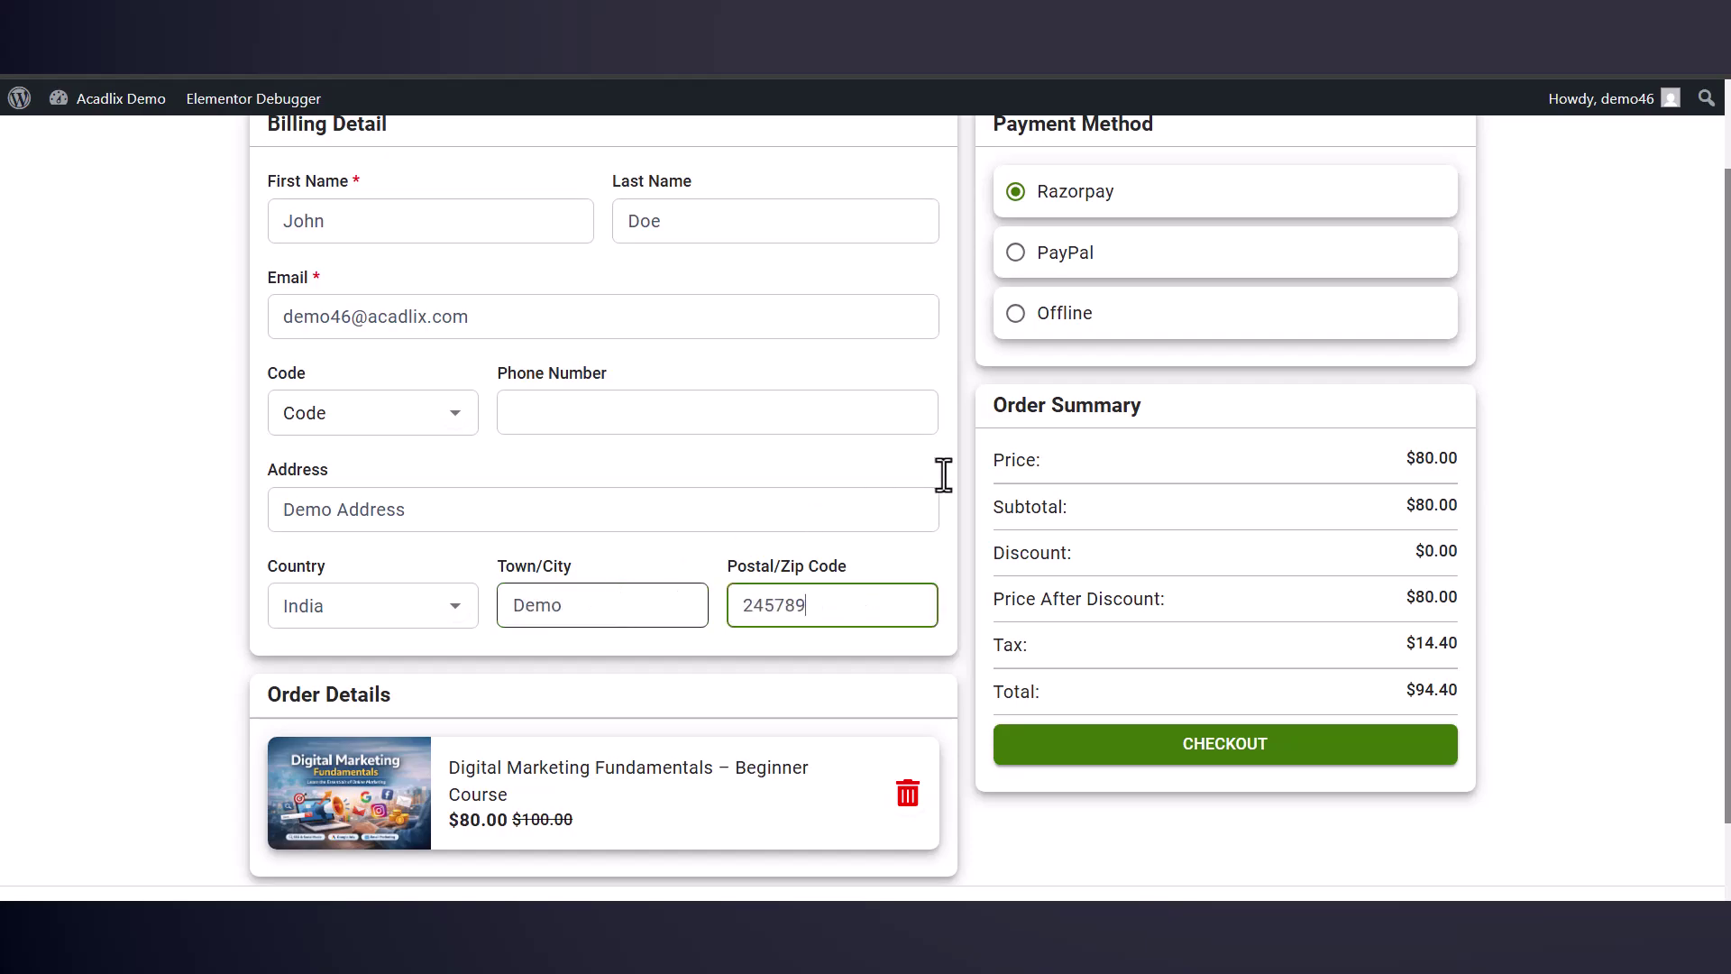
{"action": "scroll", "coordinate": [1248, 328], "scroll_direction": "up", "scroll_amount": 1}
Step: Choose Razorpay as the payment method and check out
{"action": "left_click", "coordinate": [1043, 371]}
{"action": "left_click", "coordinate": [1046, 425]}
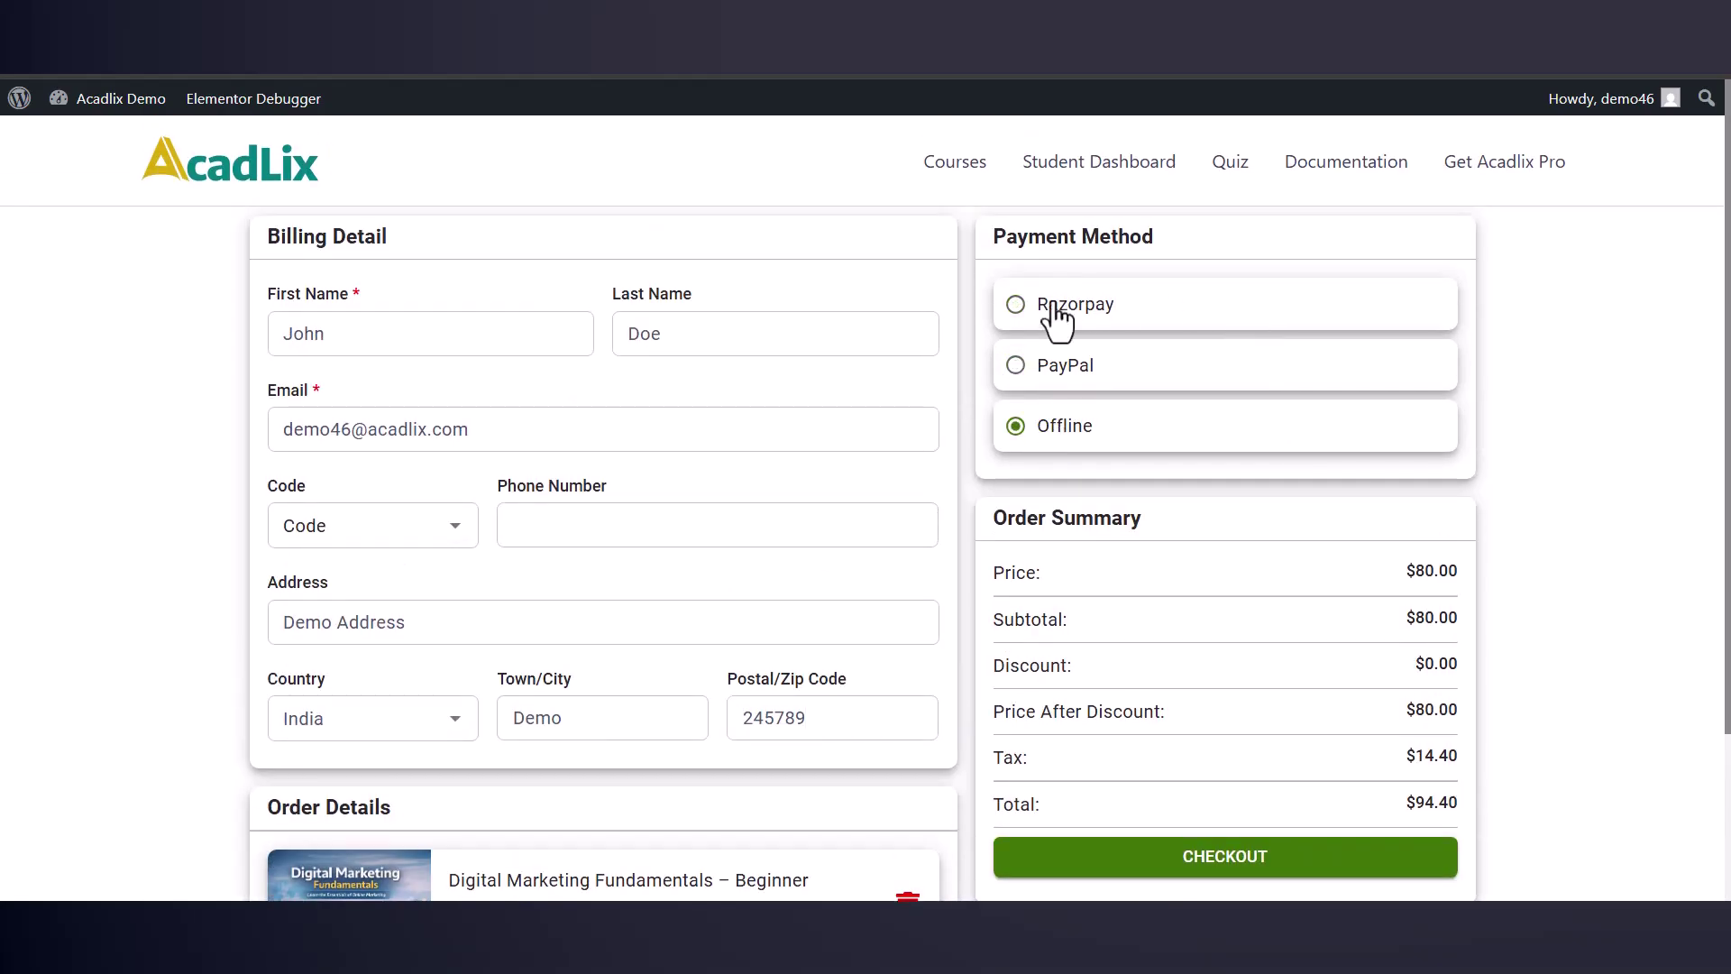
{"action": "left_click", "coordinate": [1058, 311]}
{"action": "scroll", "coordinate": [1172, 540], "scroll_direction": "down", "scroll_amount": 1}
{"action": "left_click", "coordinate": [1204, 651]}
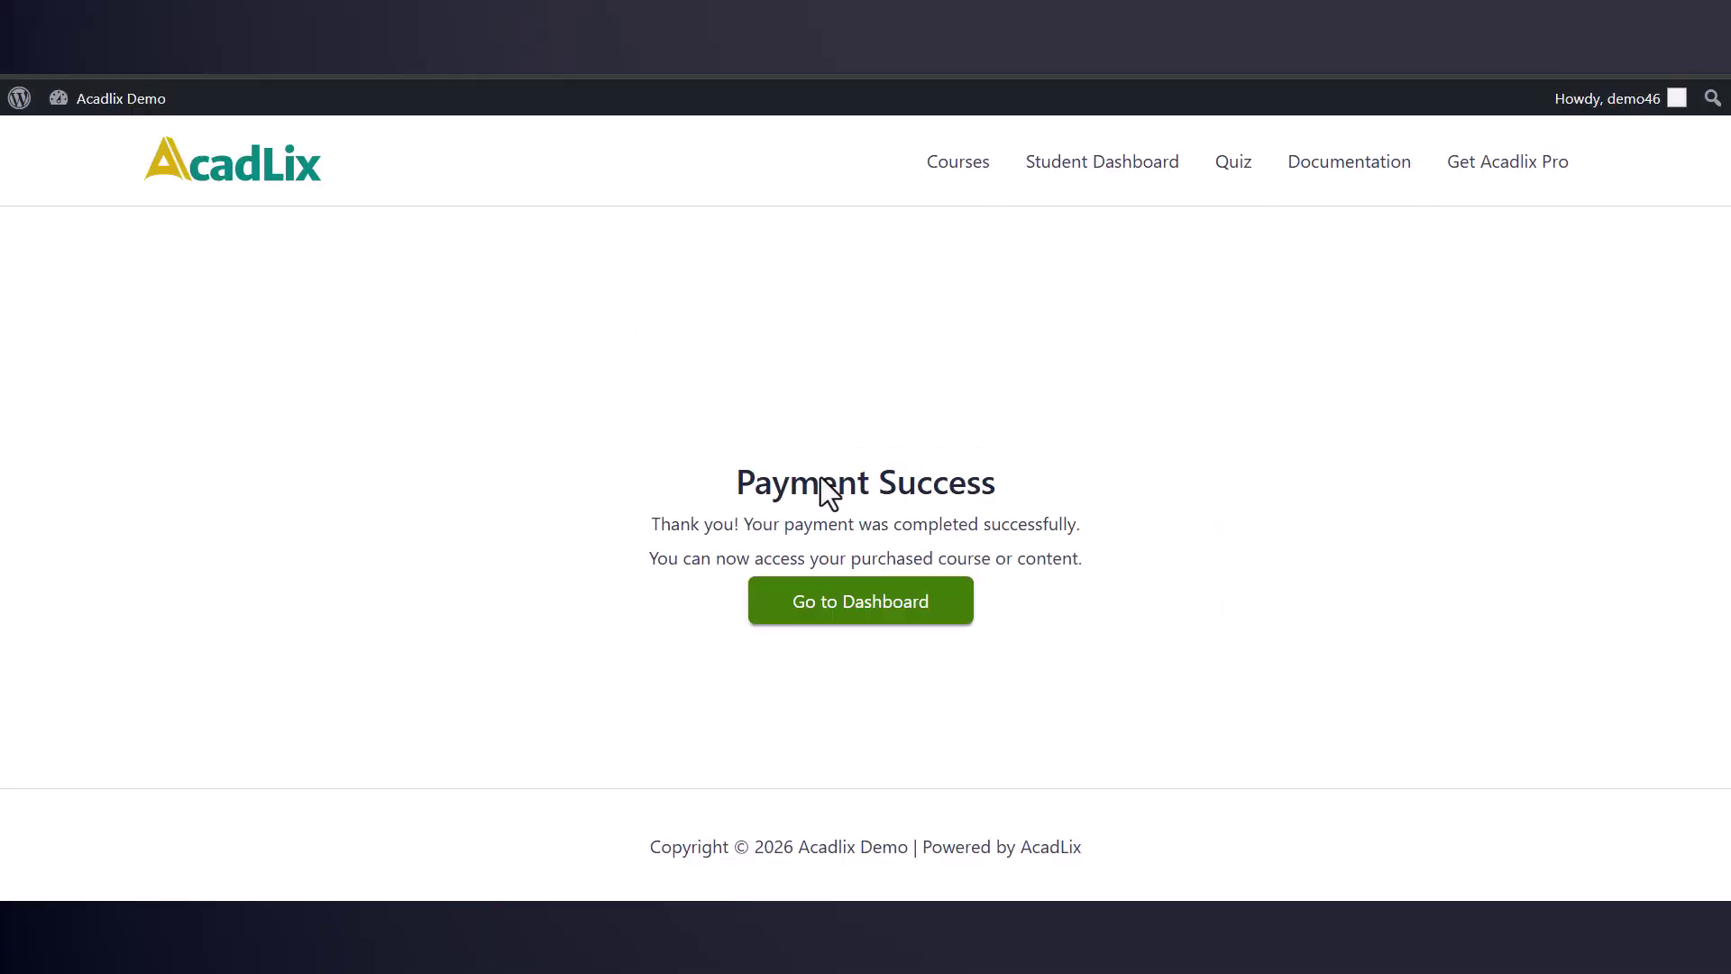
Step: From the dashboard, open Digital Marketing Fundamentals in My Courses and scroll its first lesson
{"action": "left_click", "coordinate": [876, 624]}
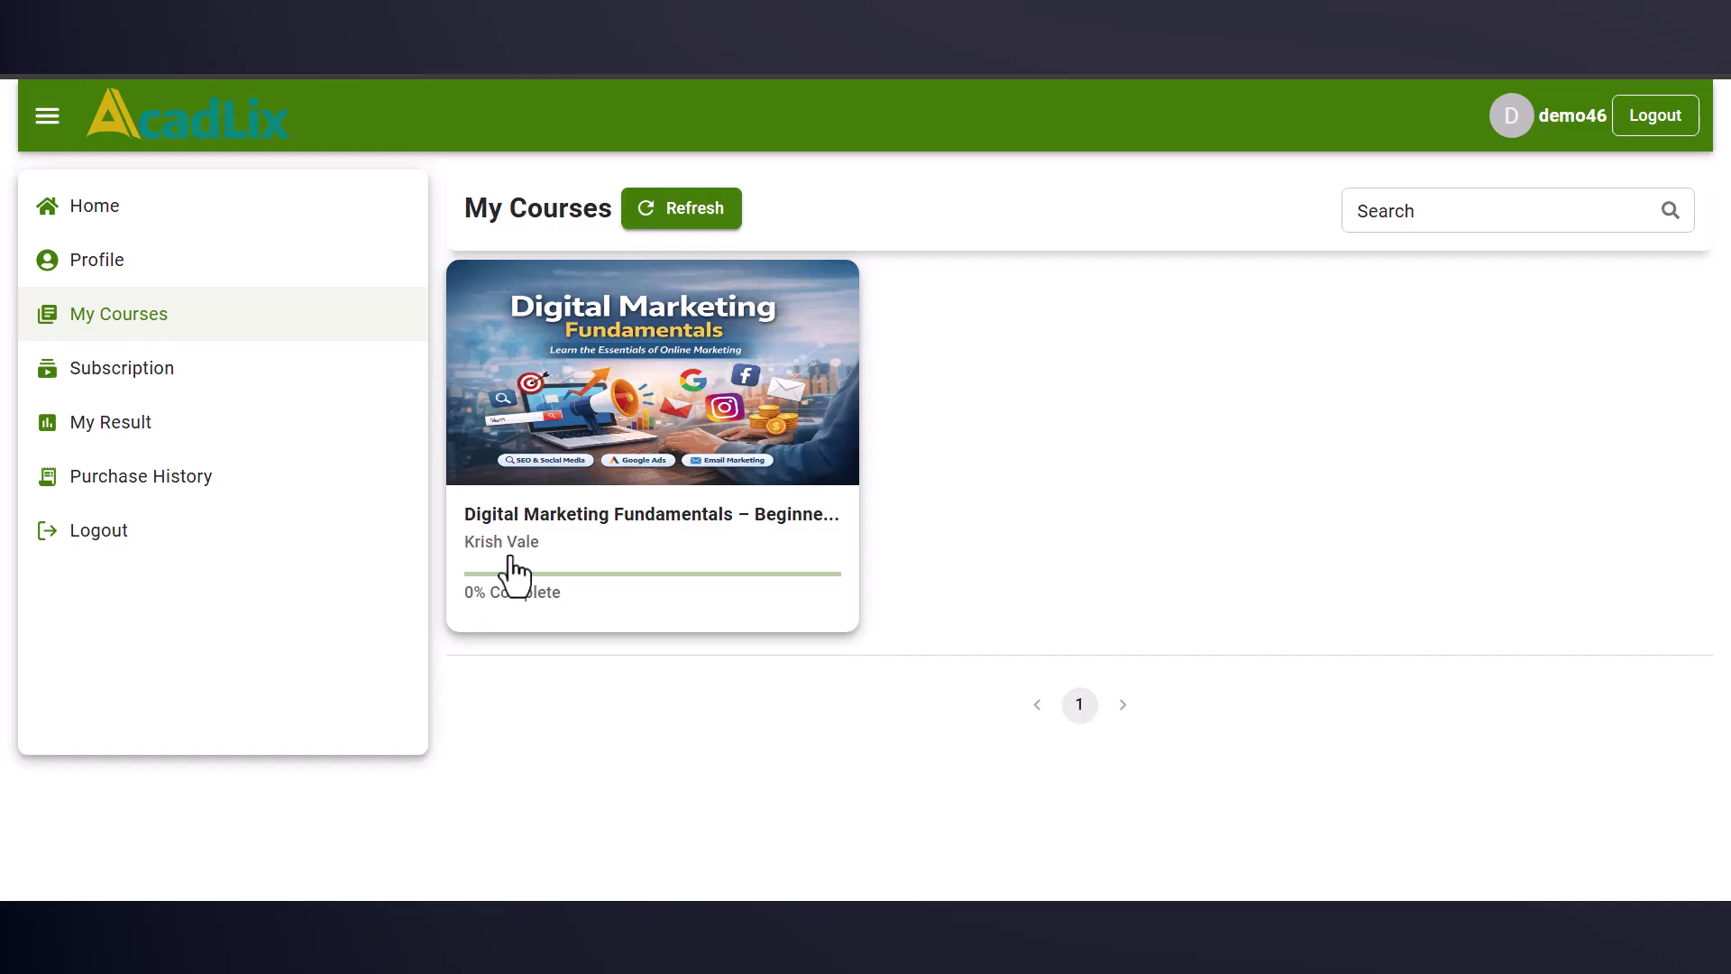
{"action": "left_click", "coordinate": [634, 527]}
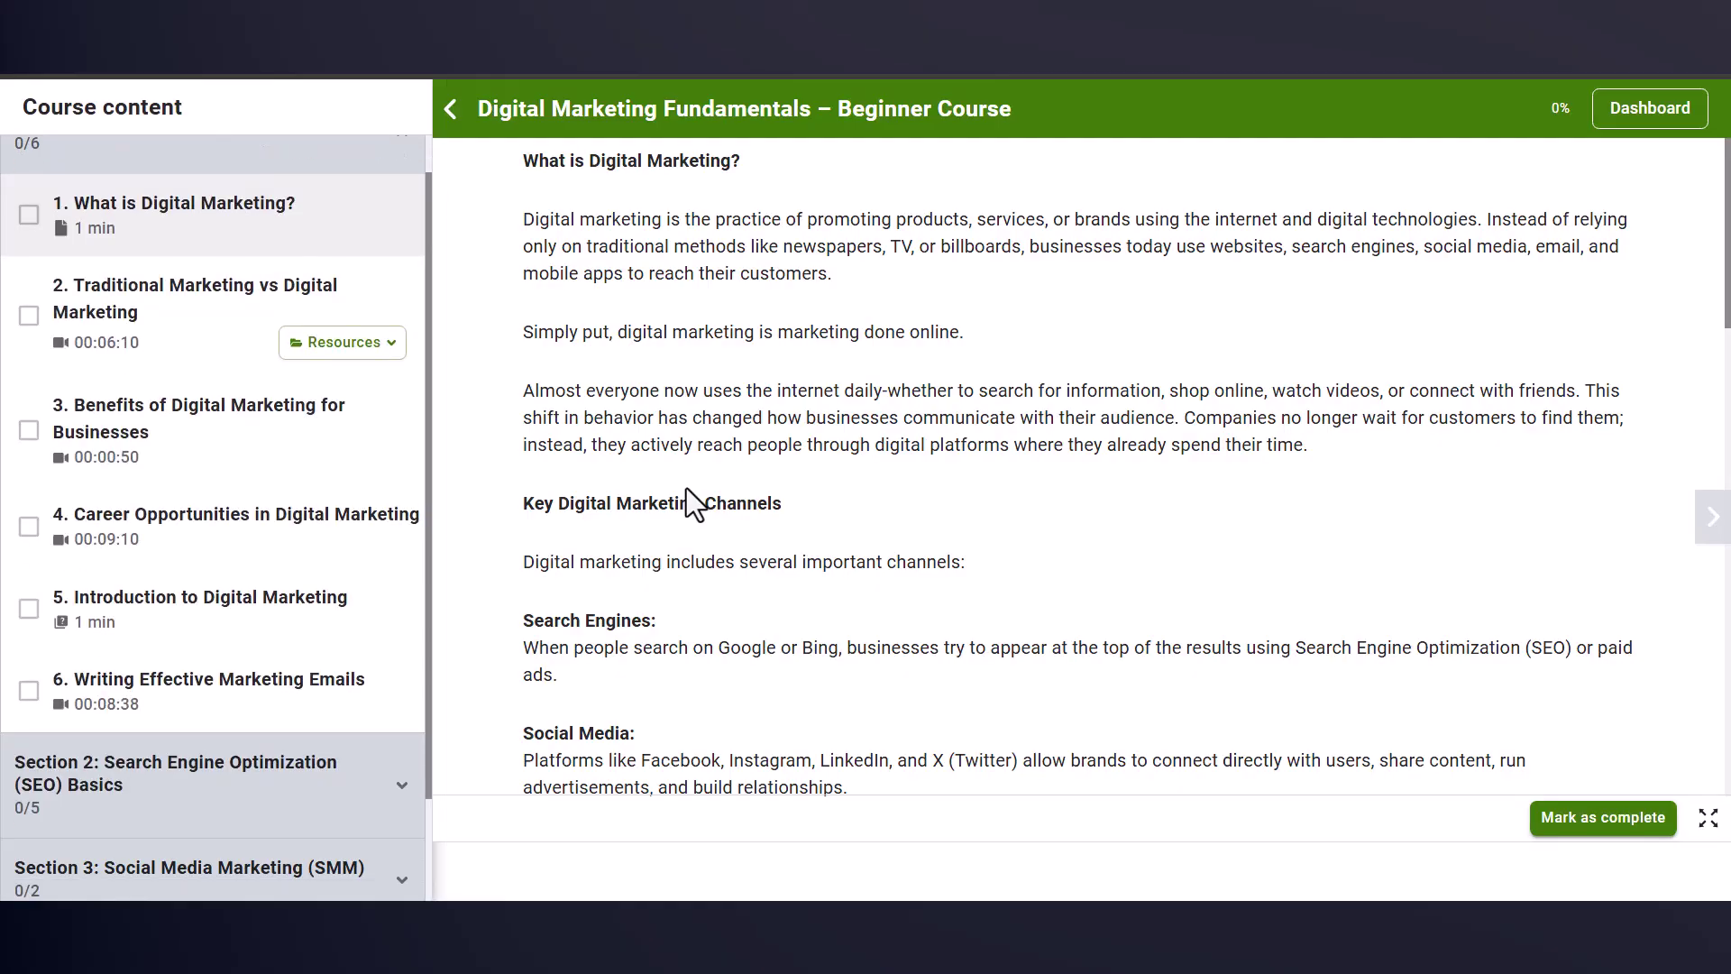
{"action": "scroll", "coordinate": [988, 316], "scroll_direction": "down", "scroll_amount": 15}
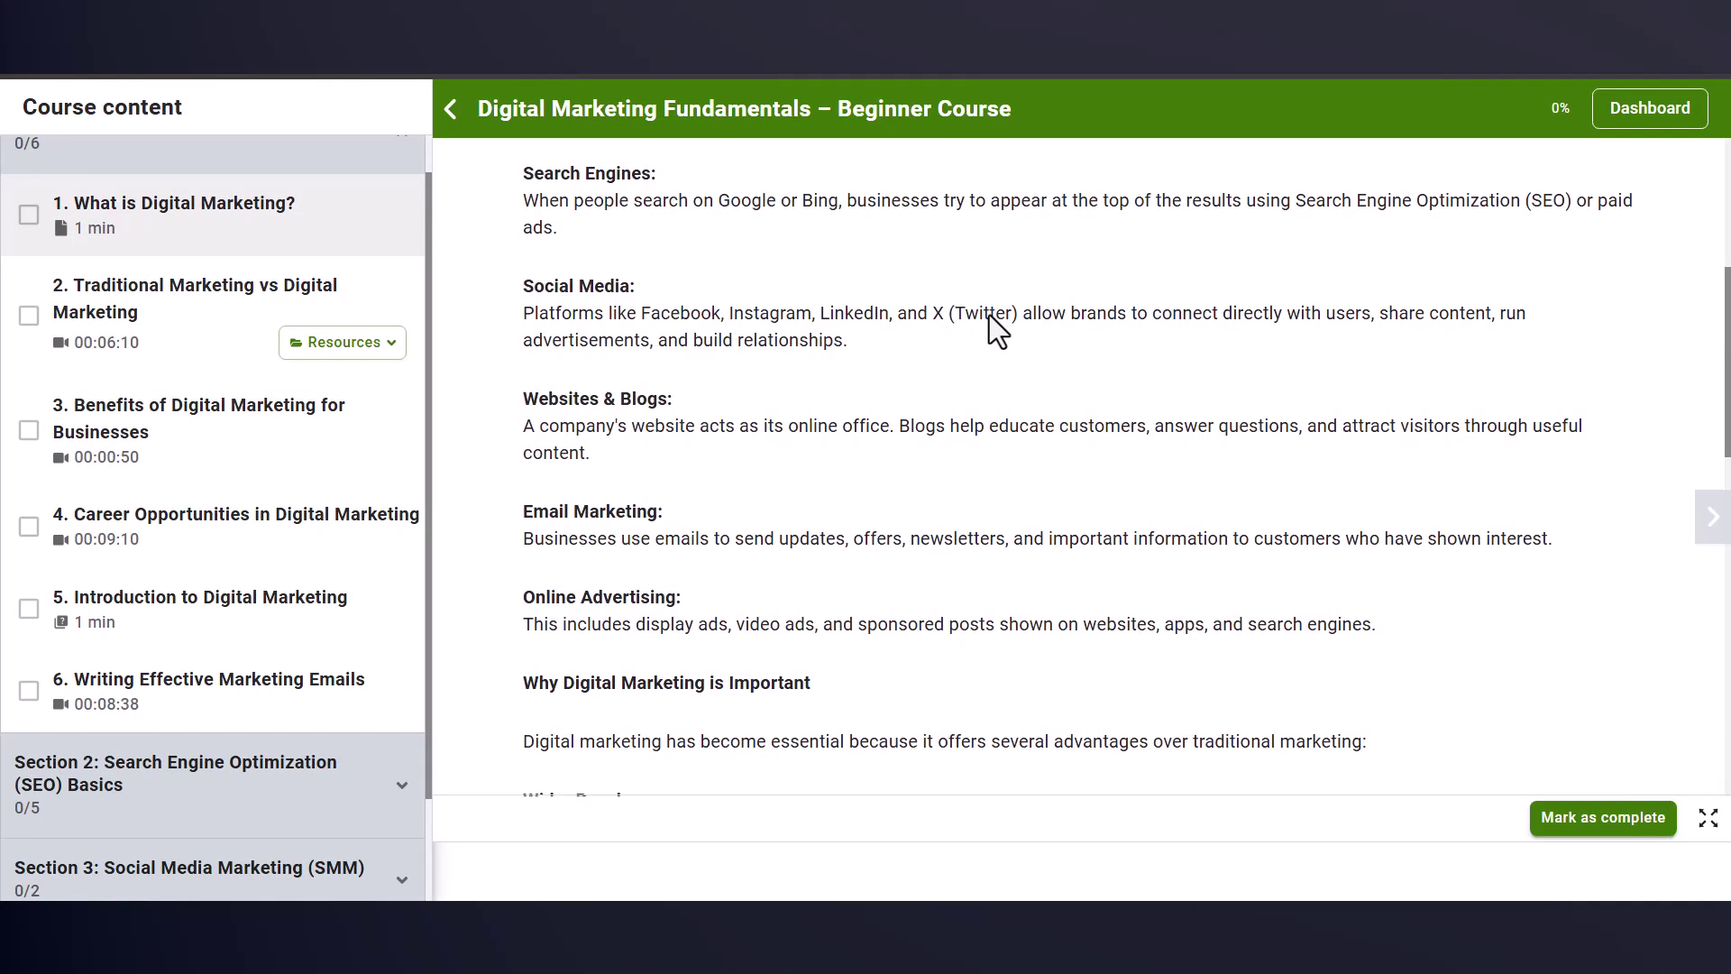
{"action": "scroll", "coordinate": [988, 316], "scroll_direction": "down", "scroll_amount": 2}
{"action": "scroll", "coordinate": [988, 316], "scroll_direction": "up", "scroll_amount": 1}
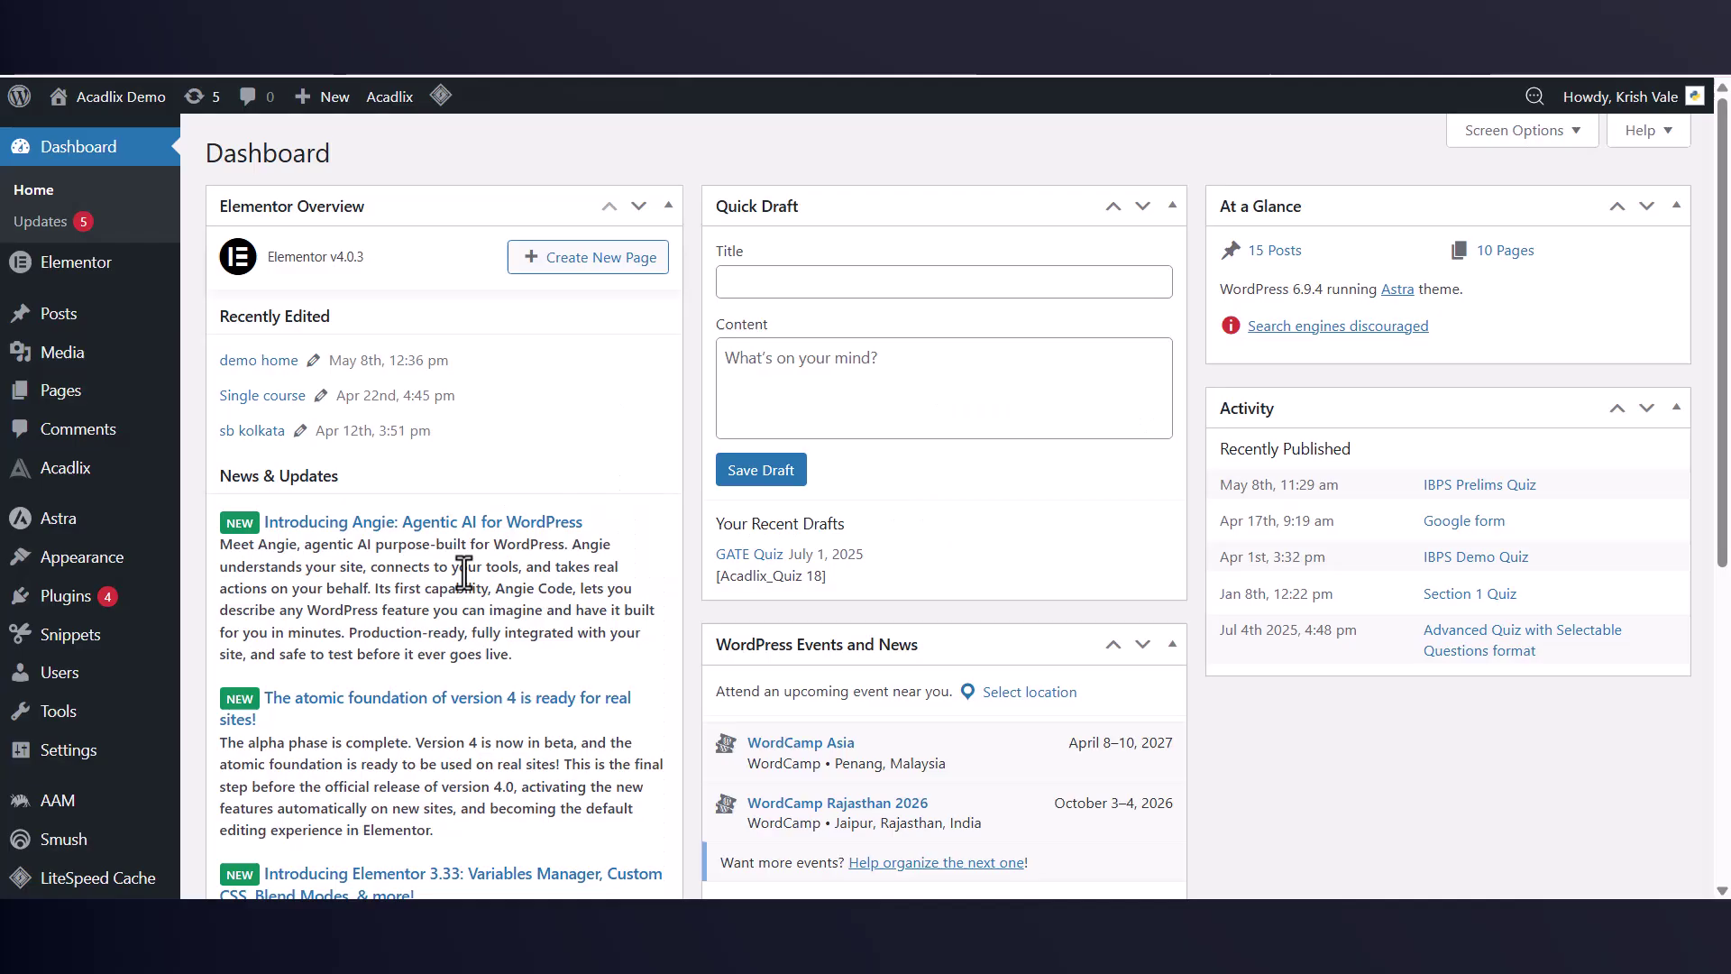
Step: Go to Acadlix Settings and show the Payment gateway tab
{"action": "mouse_move", "coordinate": [78, 492]}
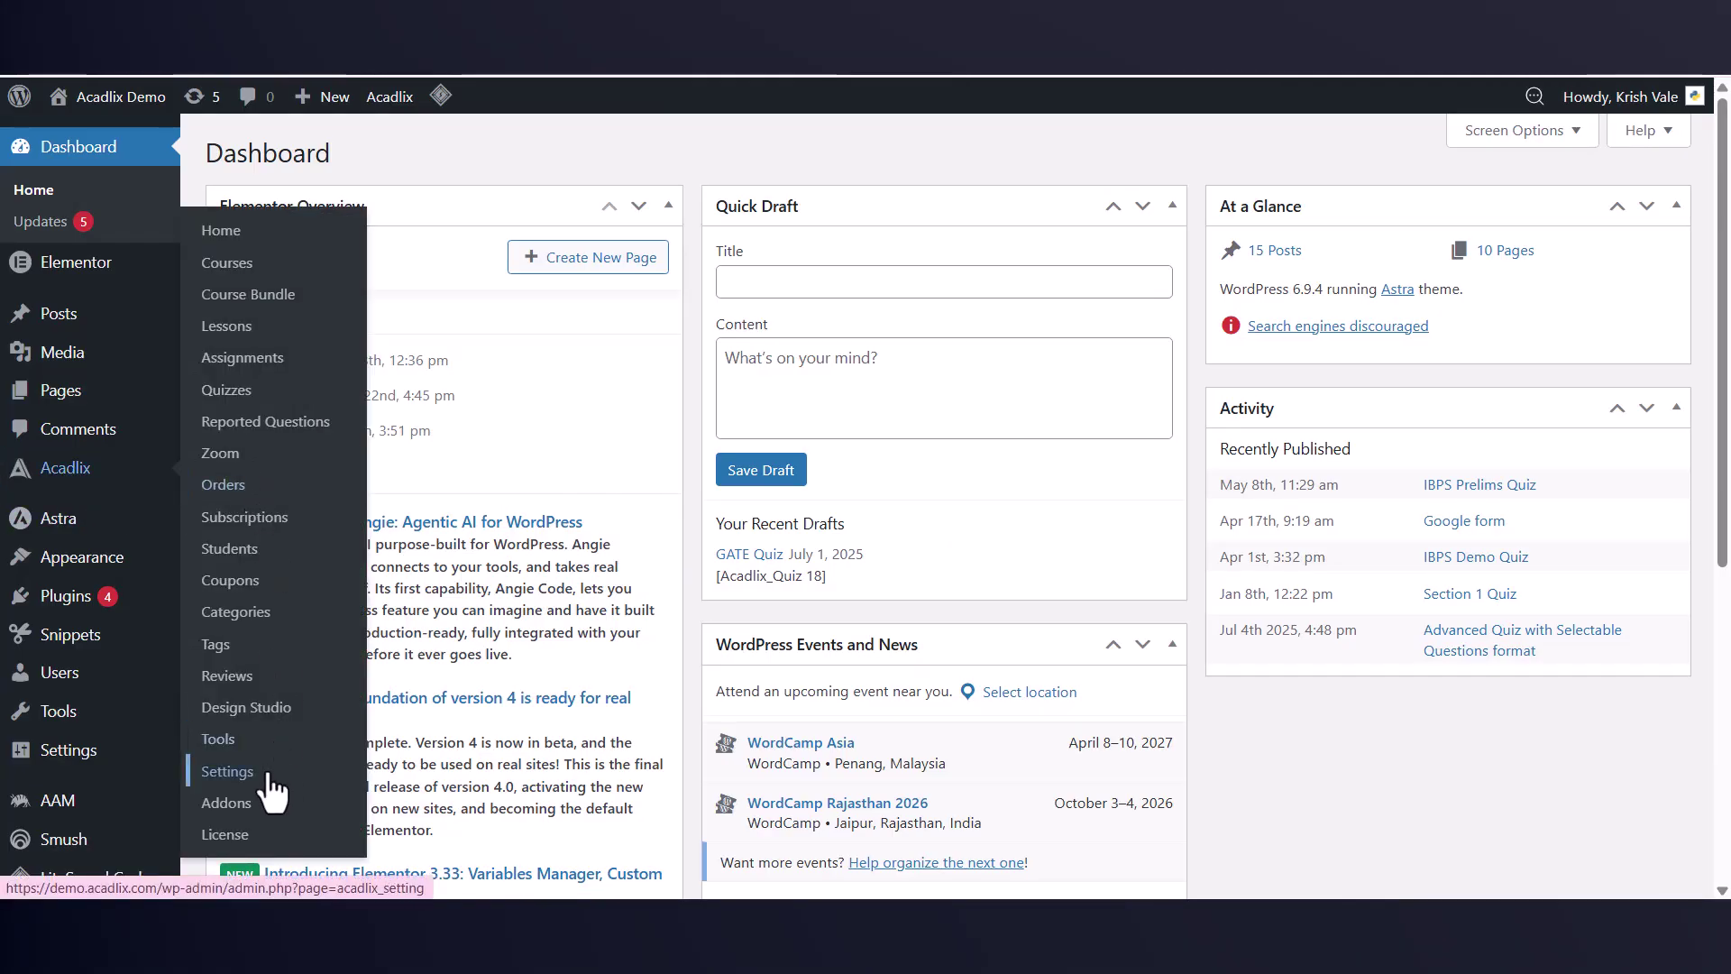
{"action": "left_click", "coordinate": [215, 781]}
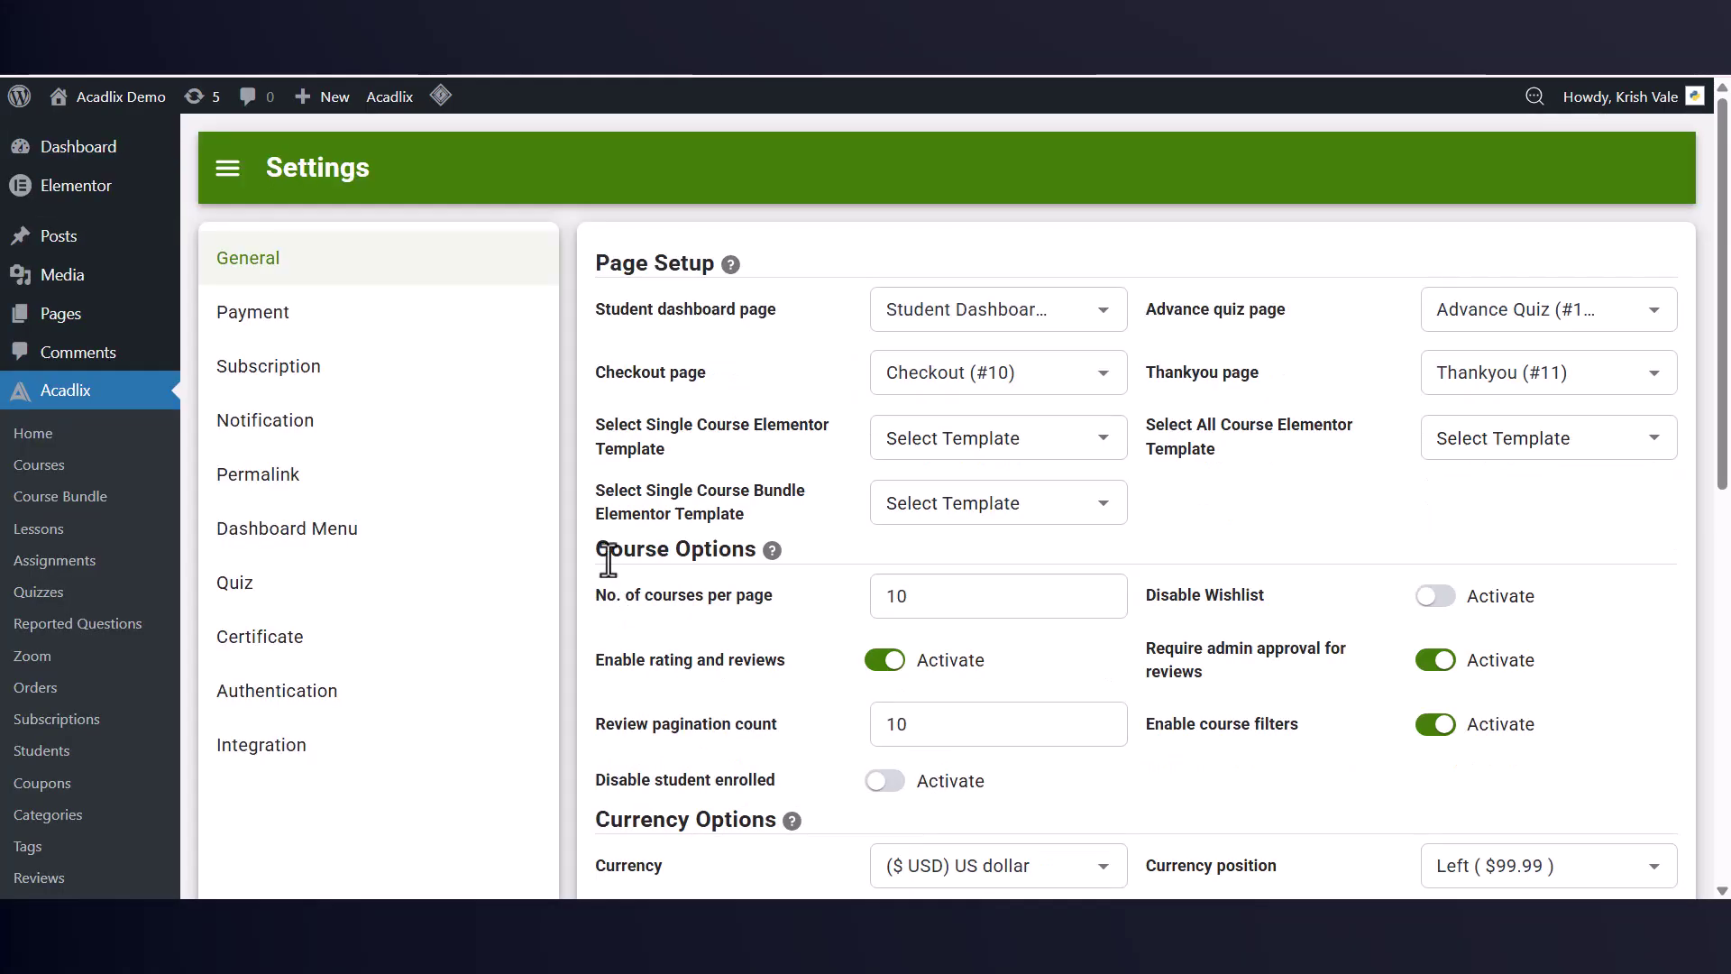
{"action": "left_click", "coordinate": [306, 325]}
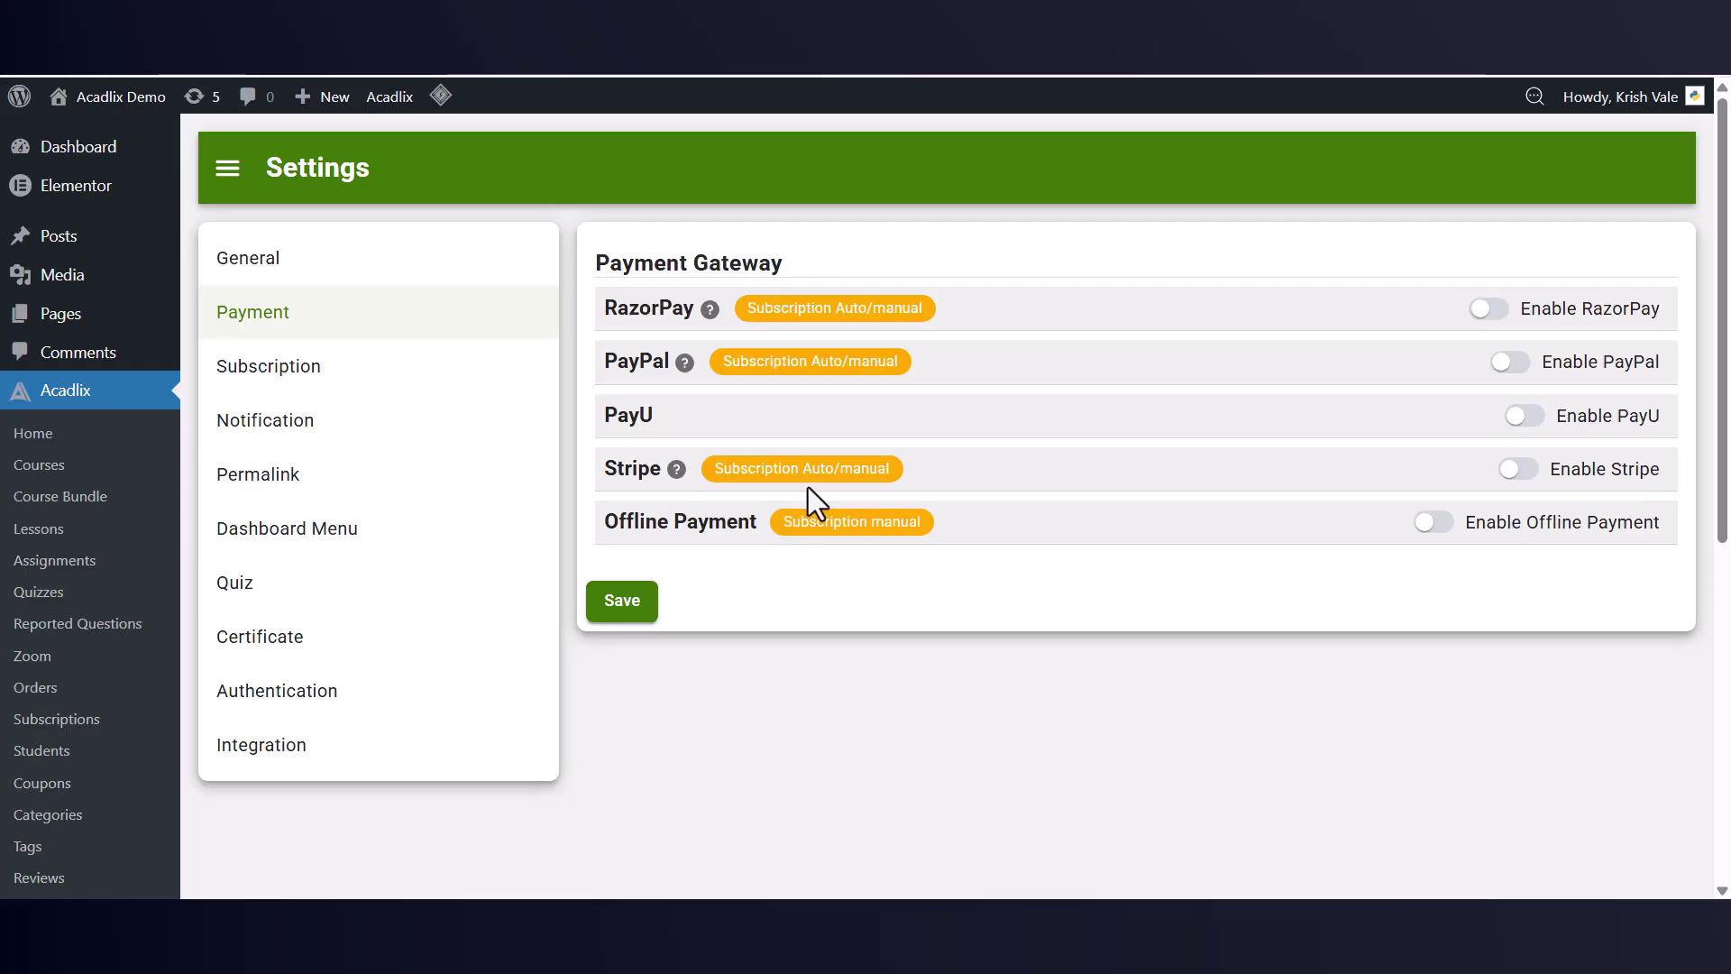
Step: Toggle RazorPay and Offline Payment on to preview their settings, then leave both disabled
{"action": "left_click", "coordinate": [1493, 316]}
{"action": "left_click", "coordinate": [1493, 315]}
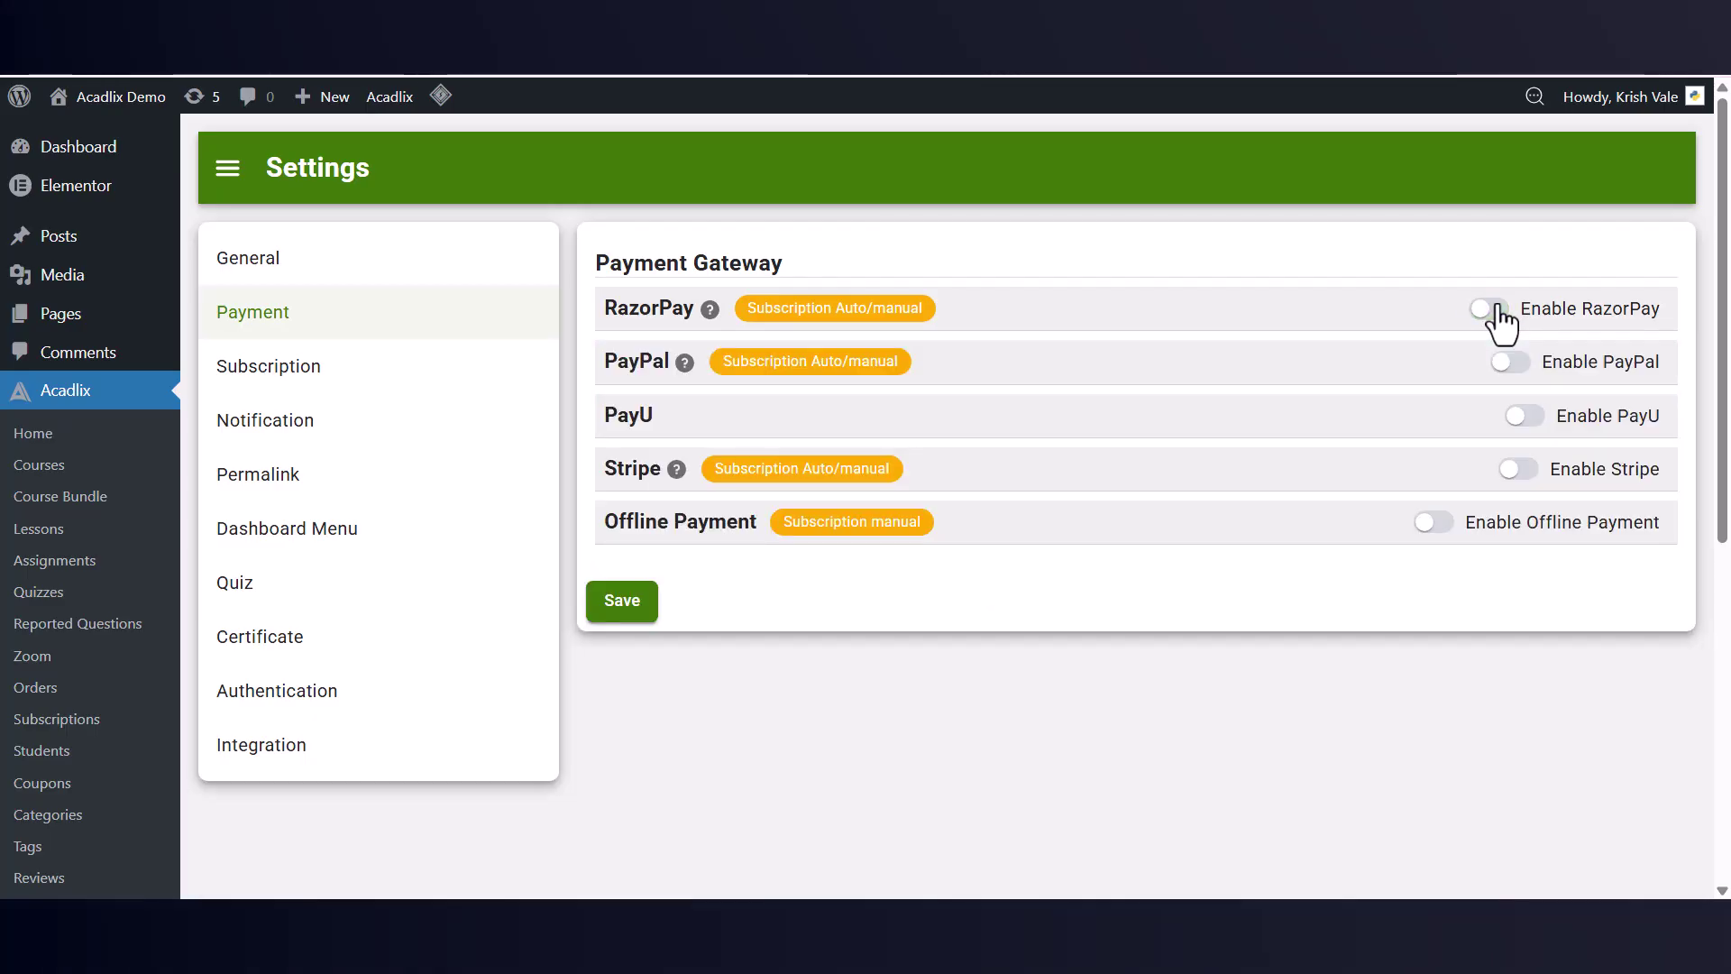
{"action": "left_click", "coordinate": [1492, 315]}
{"action": "scroll", "coordinate": [1489, 408], "scroll_direction": "down", "scroll_amount": 6}
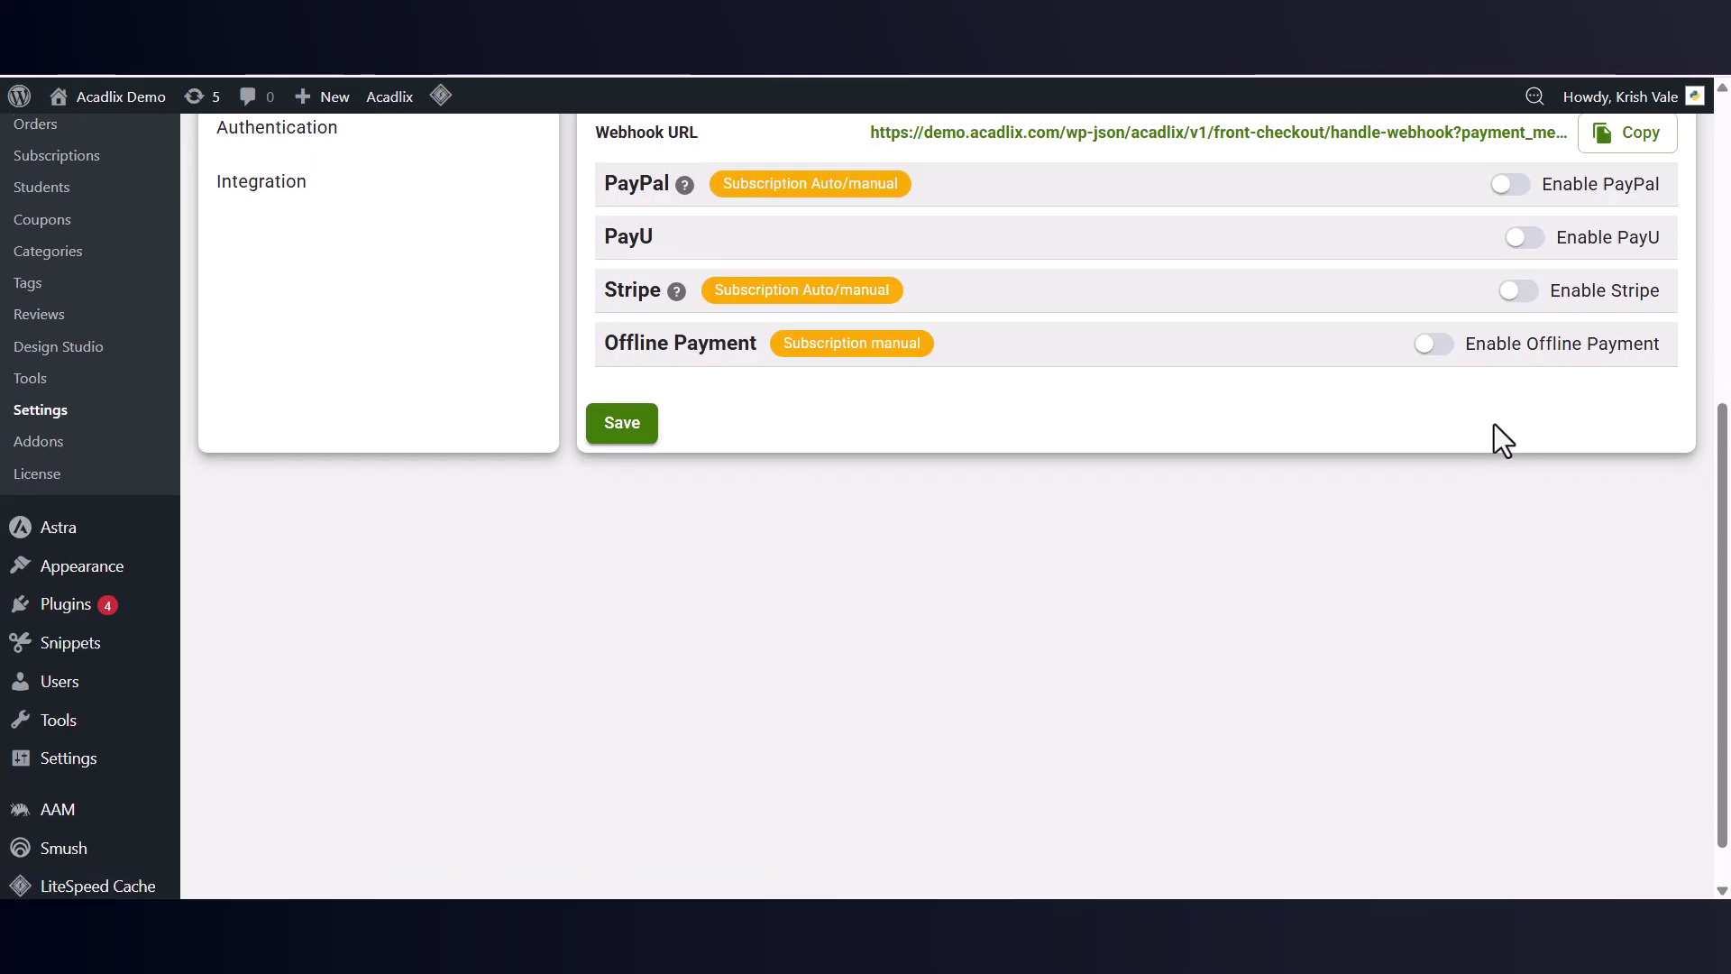
{"action": "left_click", "coordinate": [1443, 344]}
{"action": "left_click", "coordinate": [1442, 344]}
{"action": "scroll", "coordinate": [1296, 415], "scroll_direction": "up", "scroll_amount": 6}
{"action": "left_click", "coordinate": [1490, 310]}
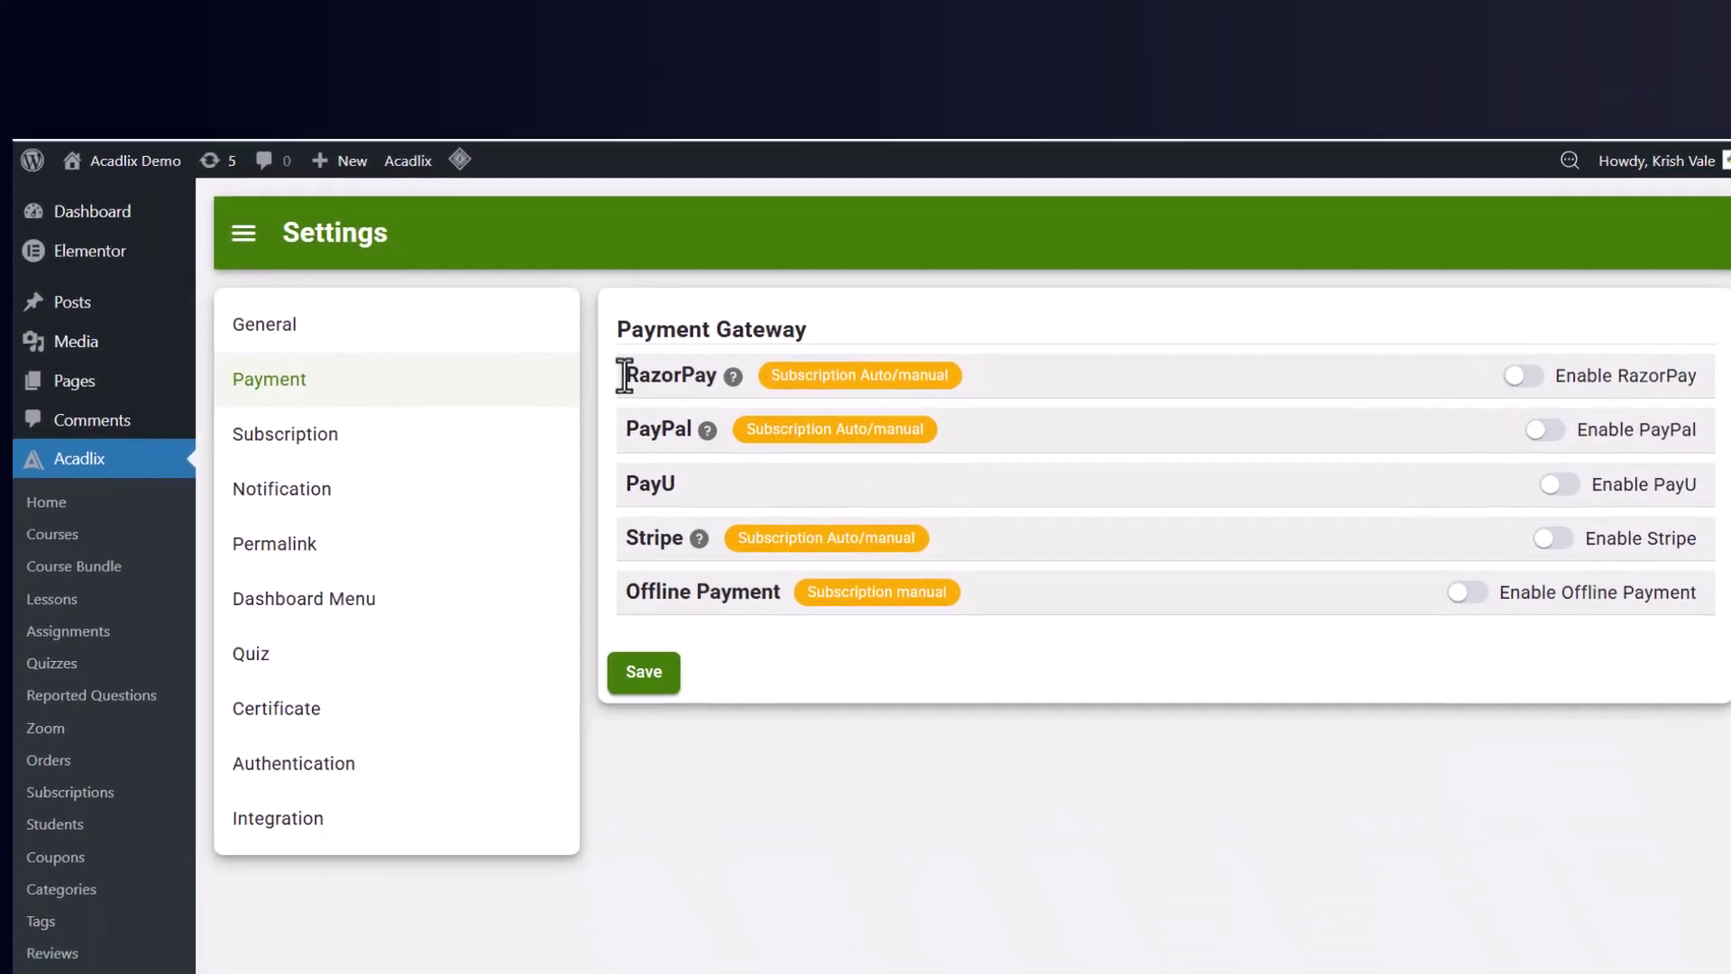
{"action": "left_click_drag", "start_coordinate": [604, 309], "coordinate": [692, 310]}
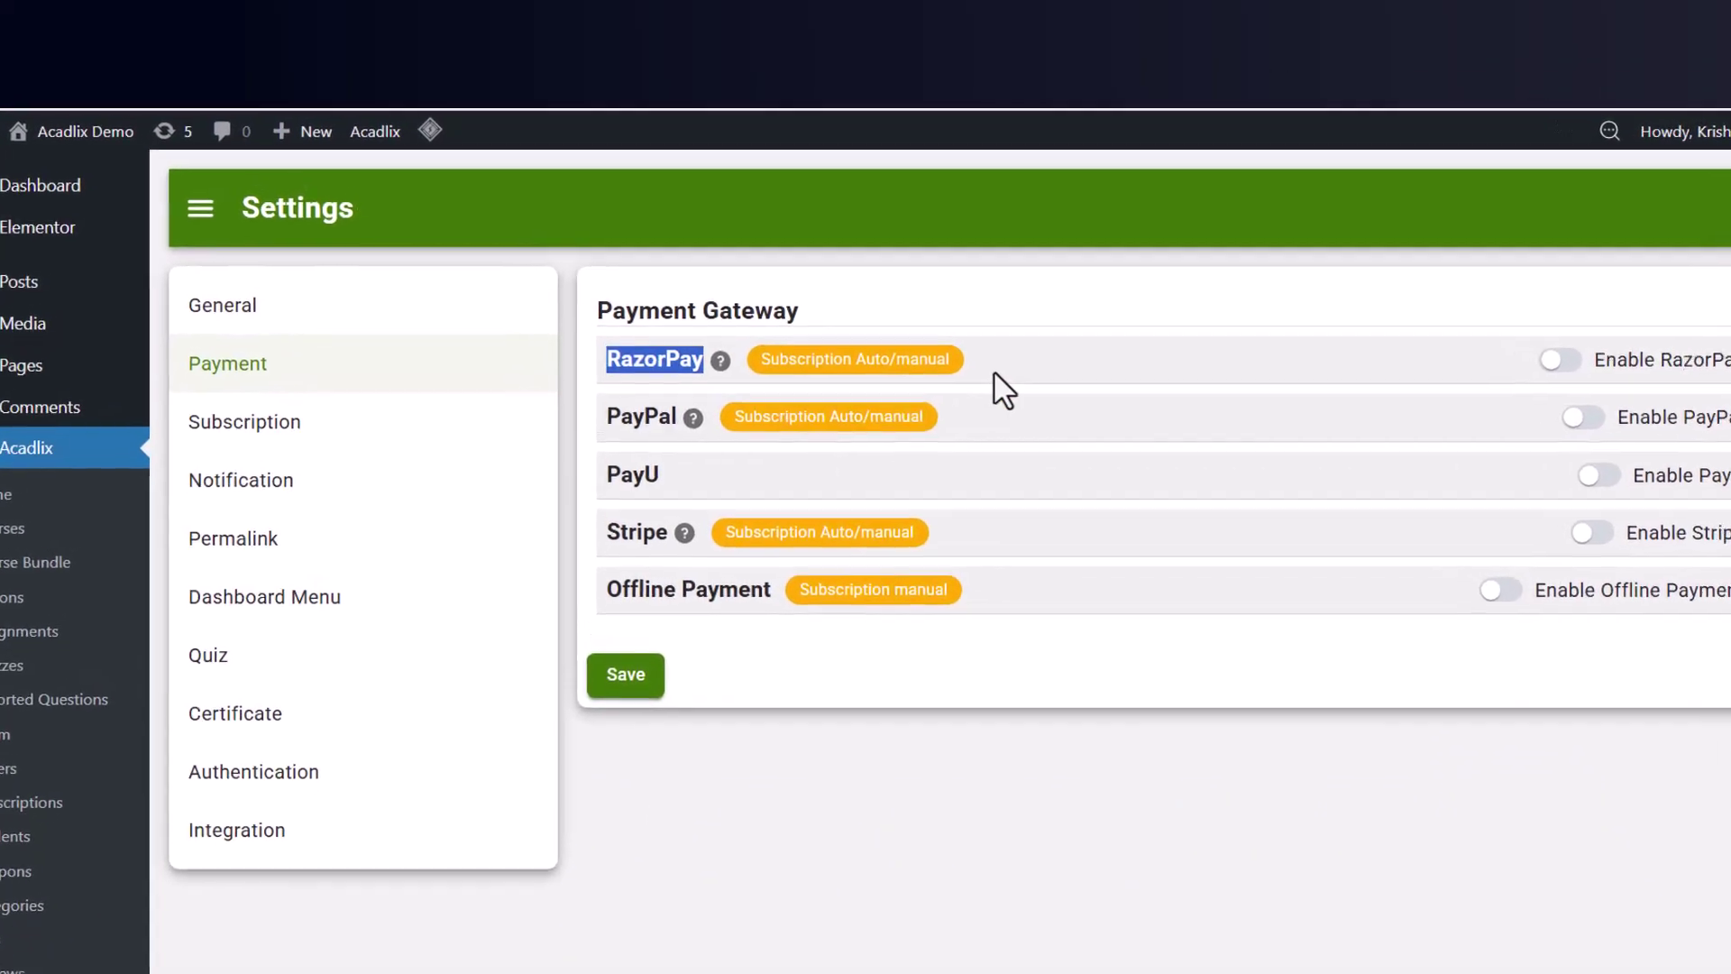
{"action": "left_click", "coordinate": [962, 346]}
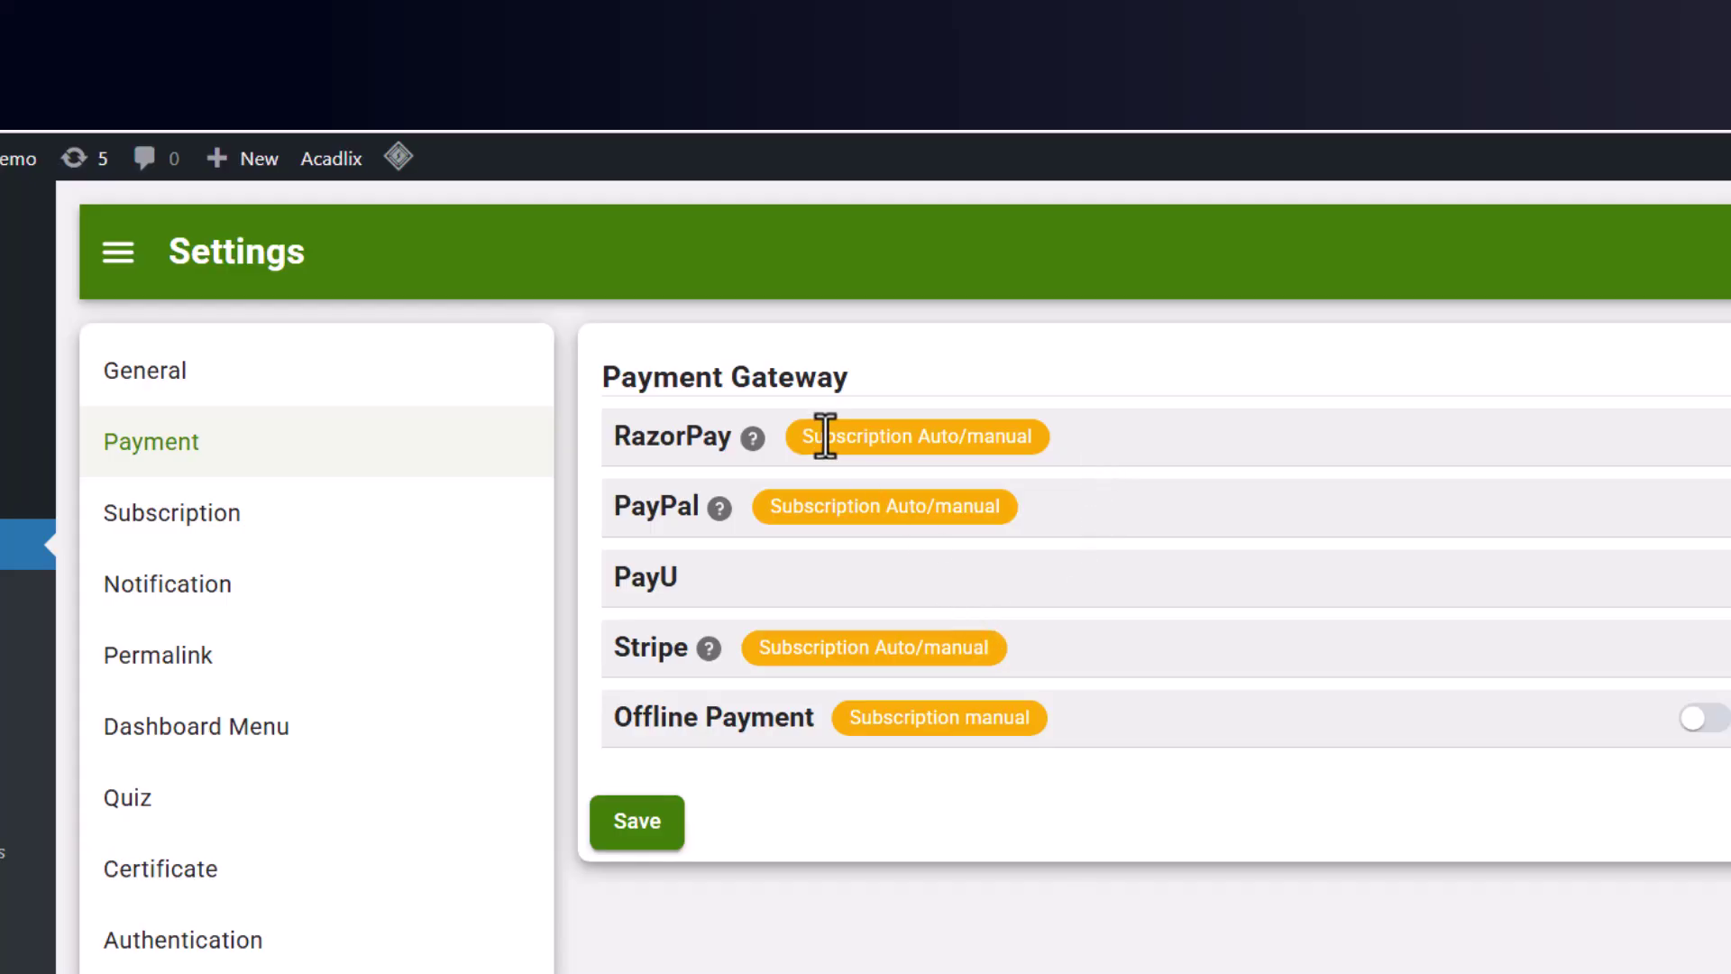
{"action": "left_click_drag", "start_coordinate": [800, 427], "coordinate": [1036, 425]}
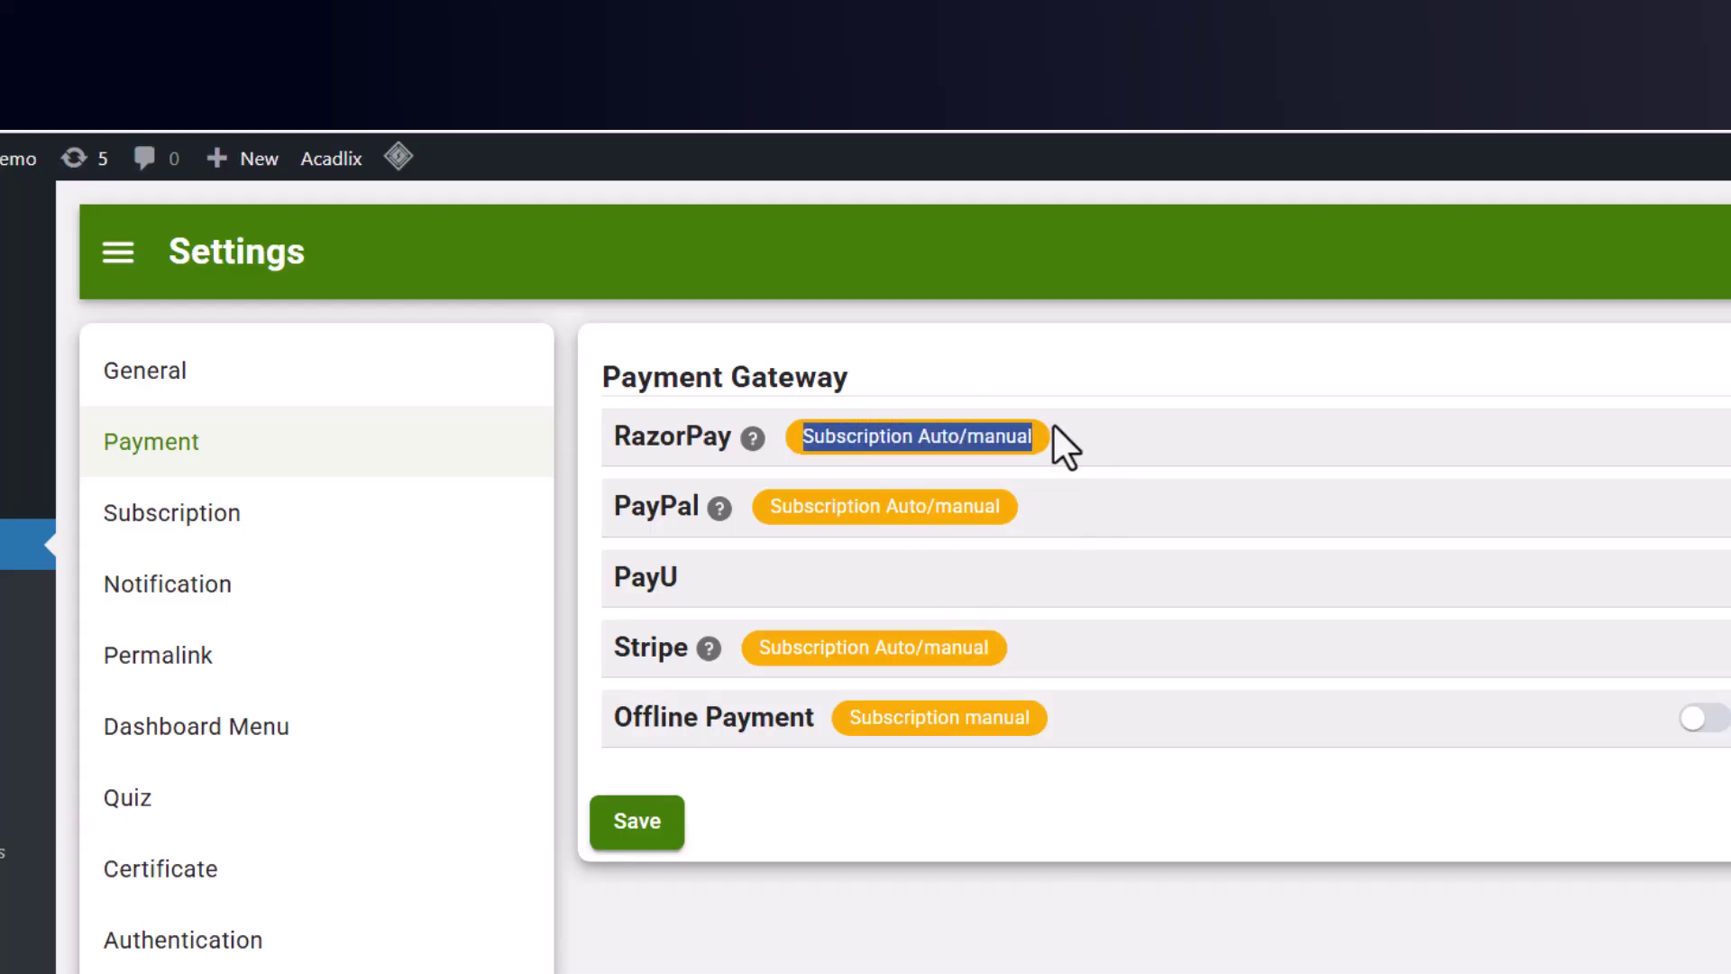
{"action": "left_click", "coordinate": [1127, 450]}
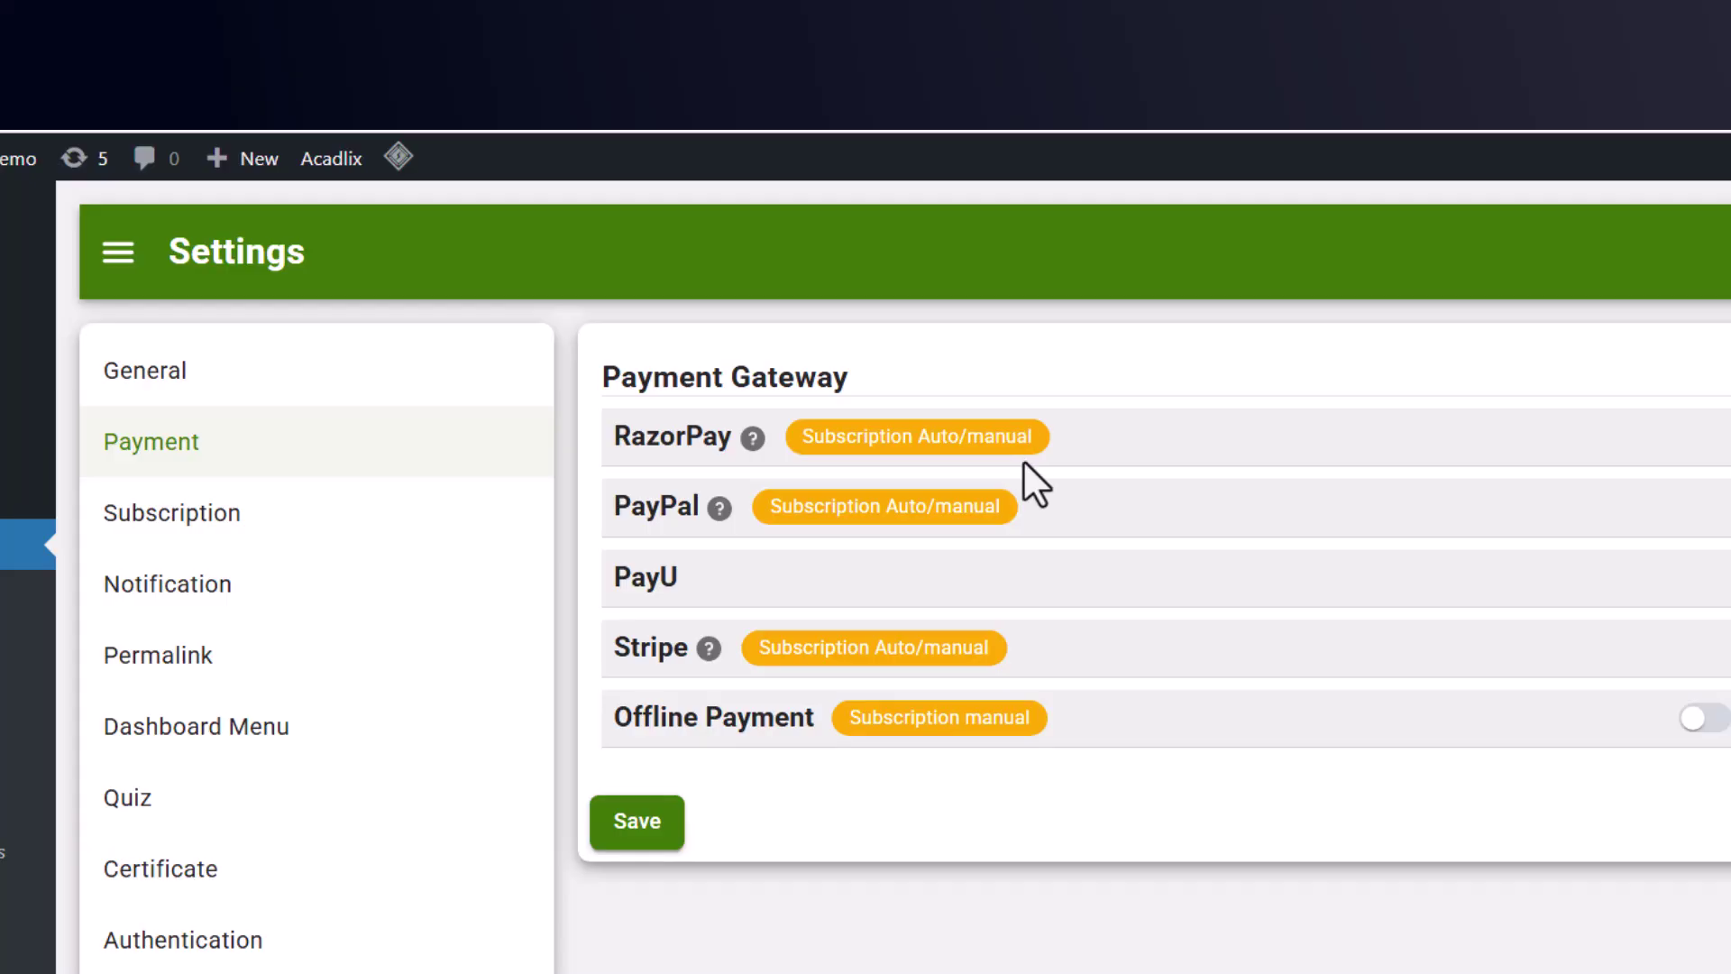
{"action": "left_click_drag", "start_coordinate": [616, 506], "coordinate": [695, 509]}
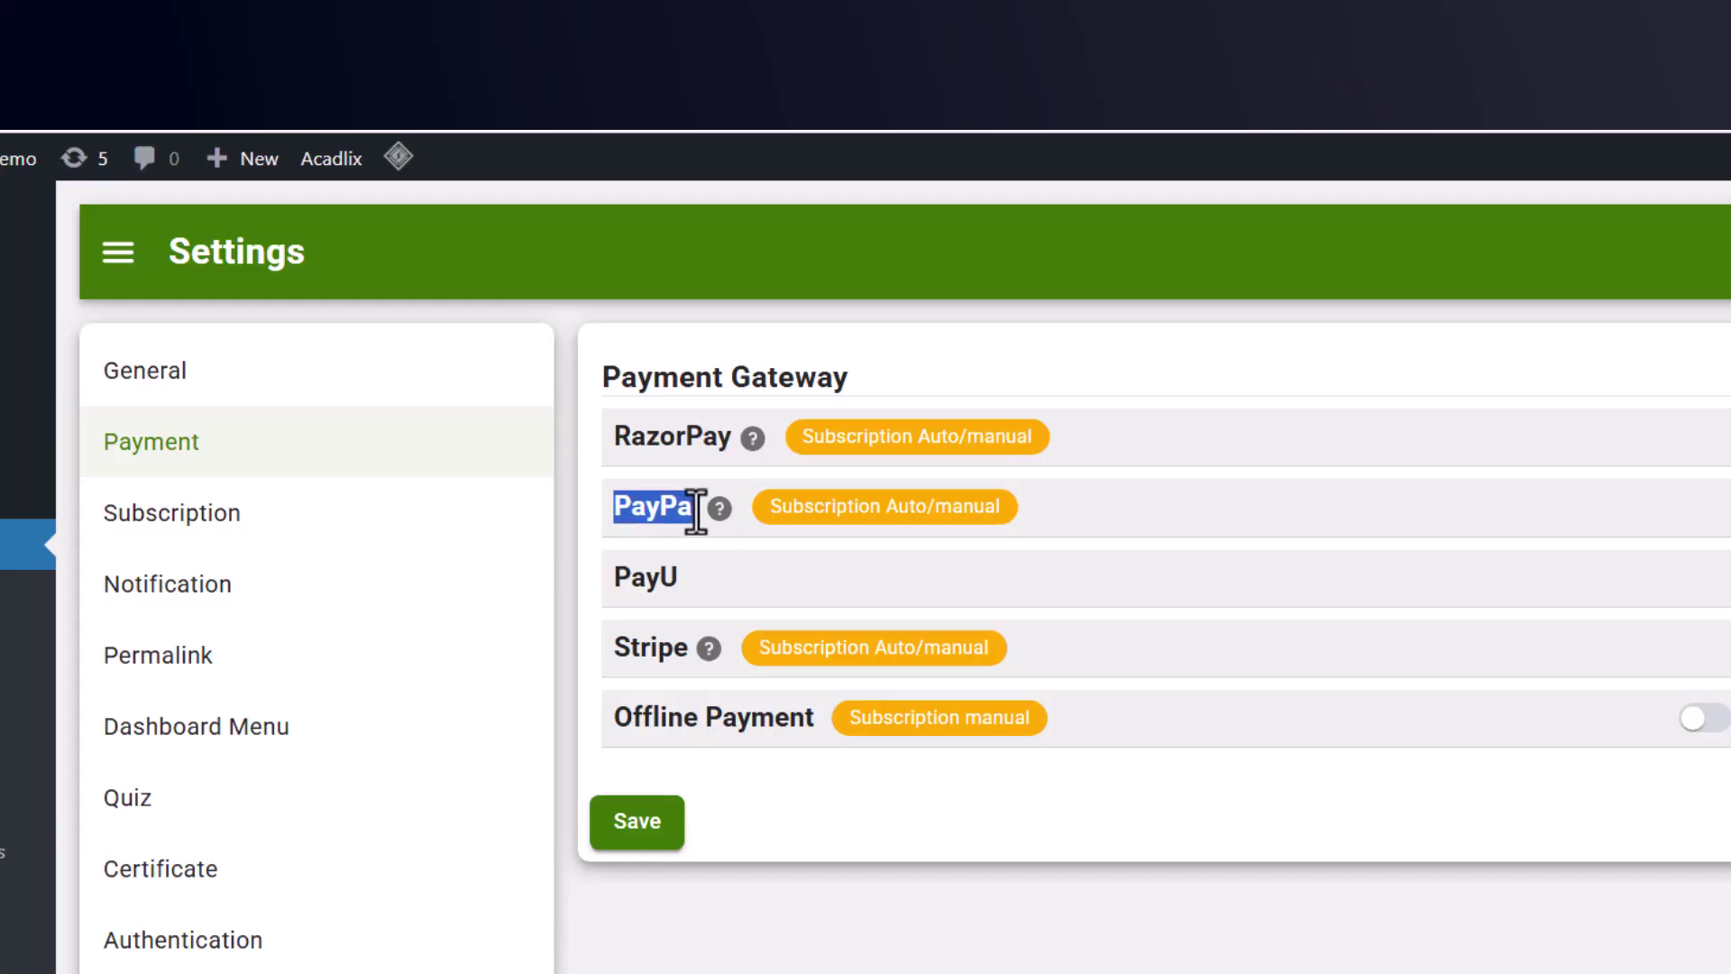
{"action": "left_click", "coordinate": [696, 509]}
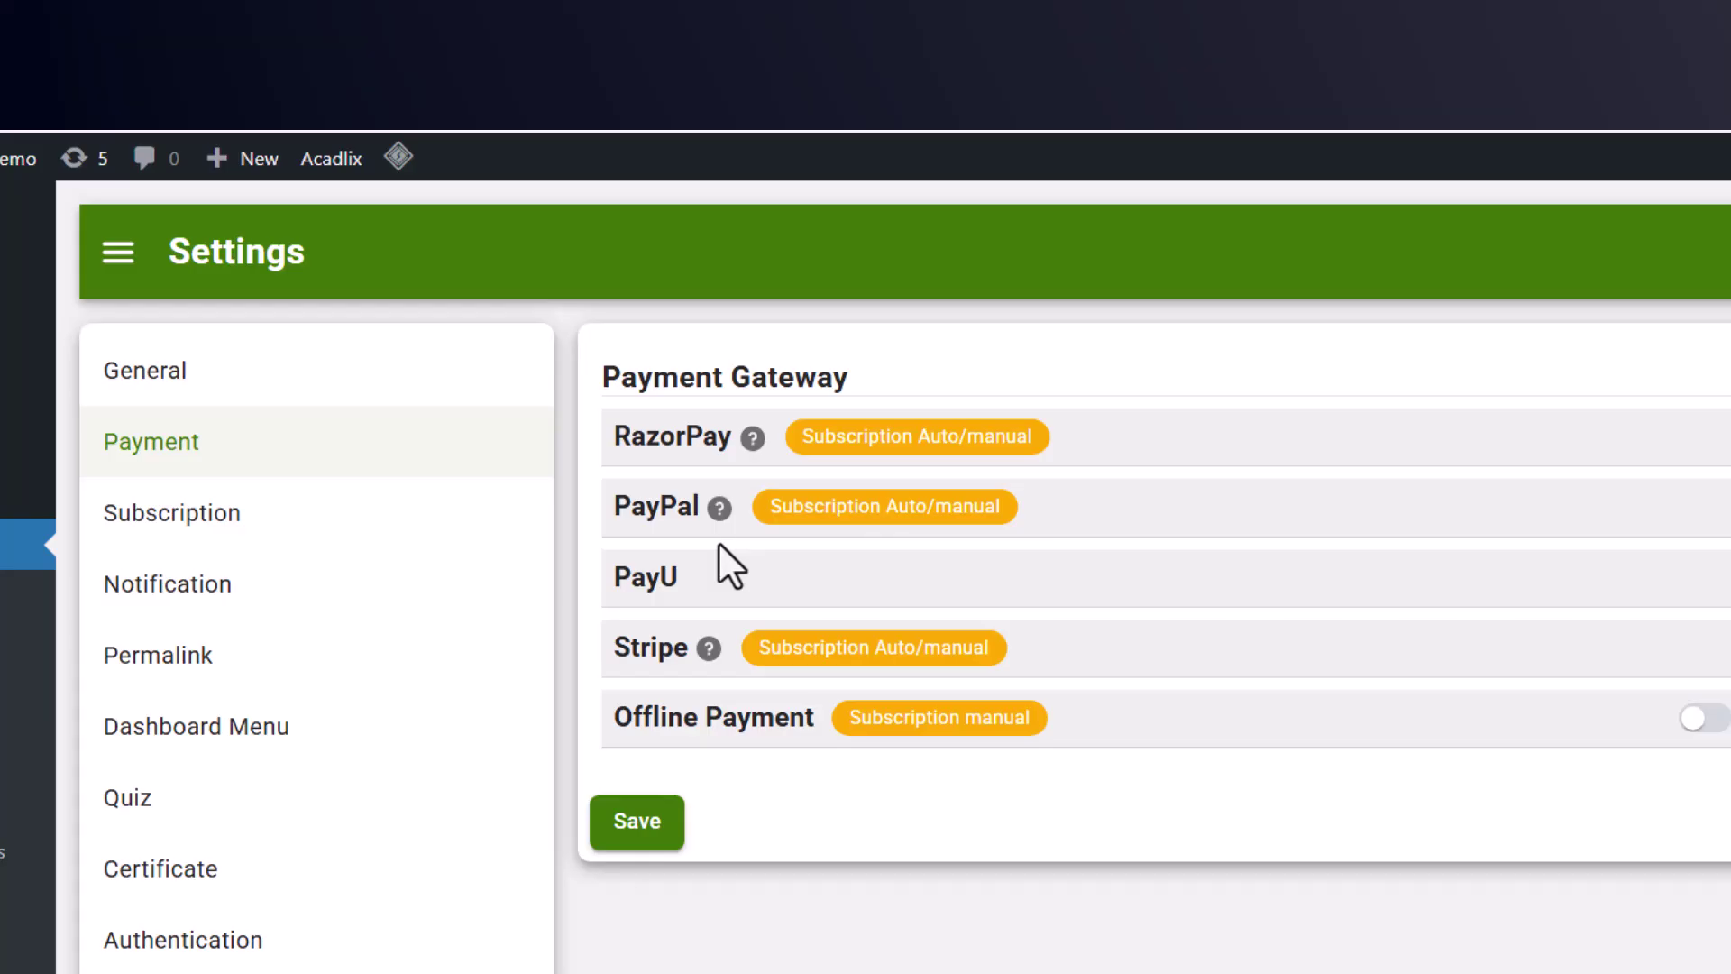
{"action": "left_click_drag", "start_coordinate": [768, 510], "coordinate": [978, 507]}
{"action": "left_click", "coordinate": [1140, 530]}
{"action": "scroll", "coordinate": [1140, 529], "scroll_direction": "down", "scroll_amount": 2}
{"action": "left_click_drag", "start_coordinate": [617, 436], "coordinate": [682, 436]}
{"action": "left_click", "coordinate": [543, 270]}
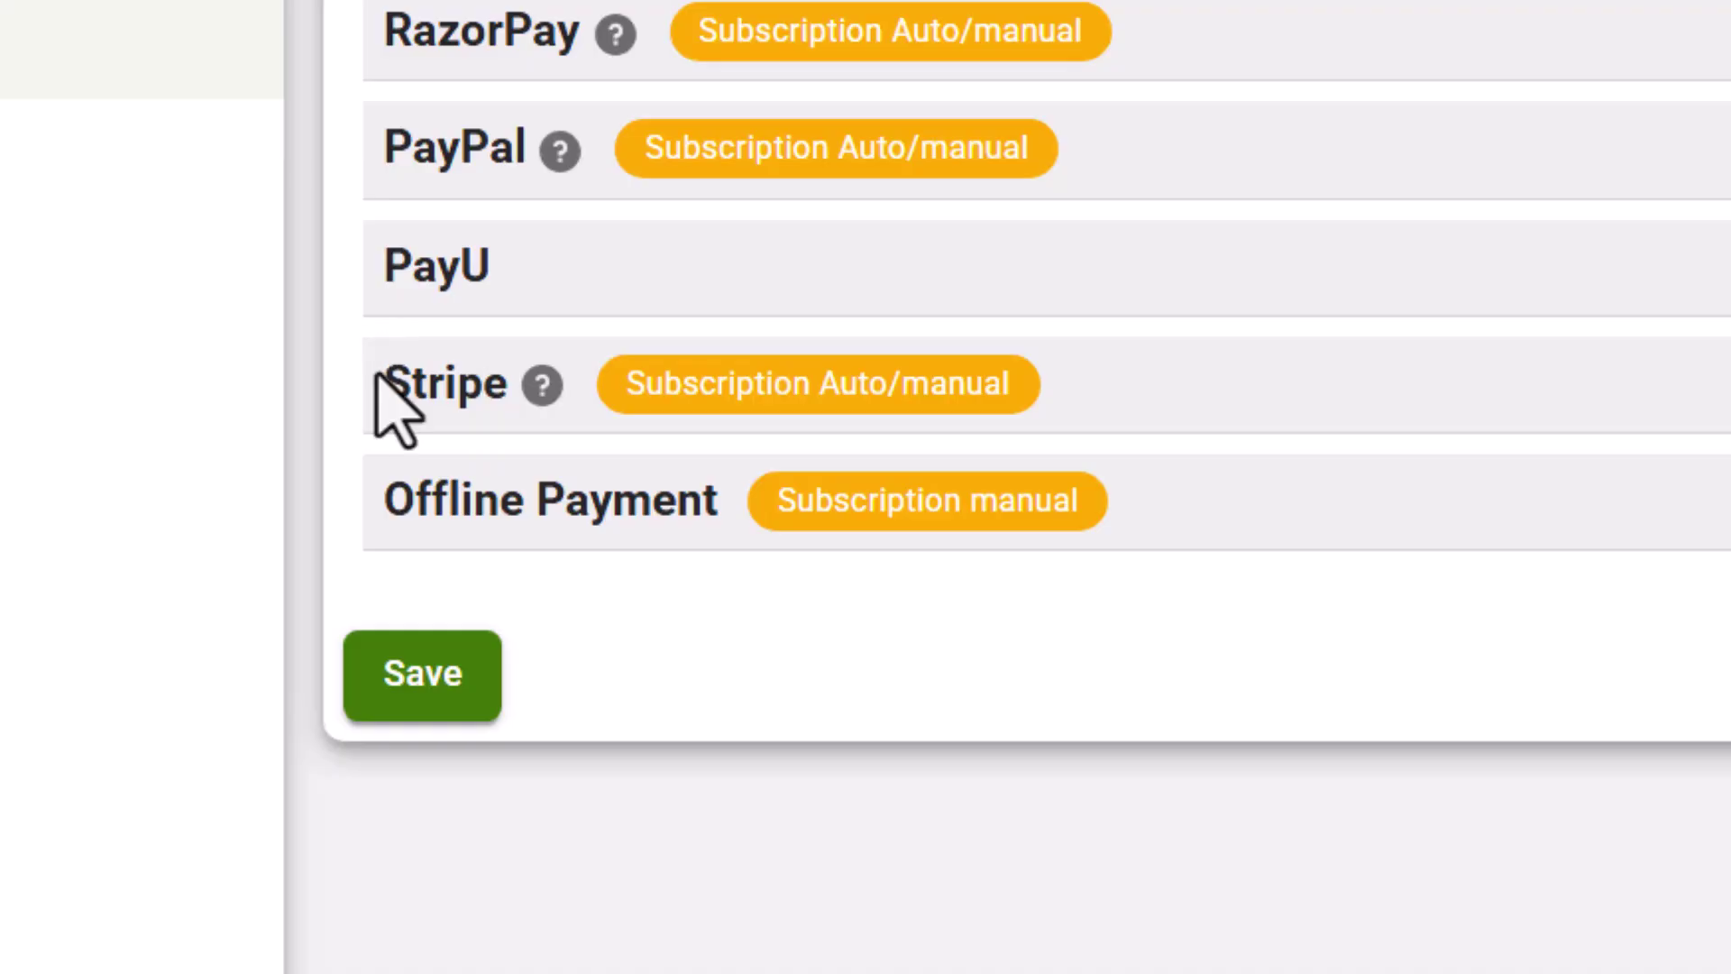
{"action": "left_click_drag", "start_coordinate": [386, 377], "coordinate": [502, 379]}
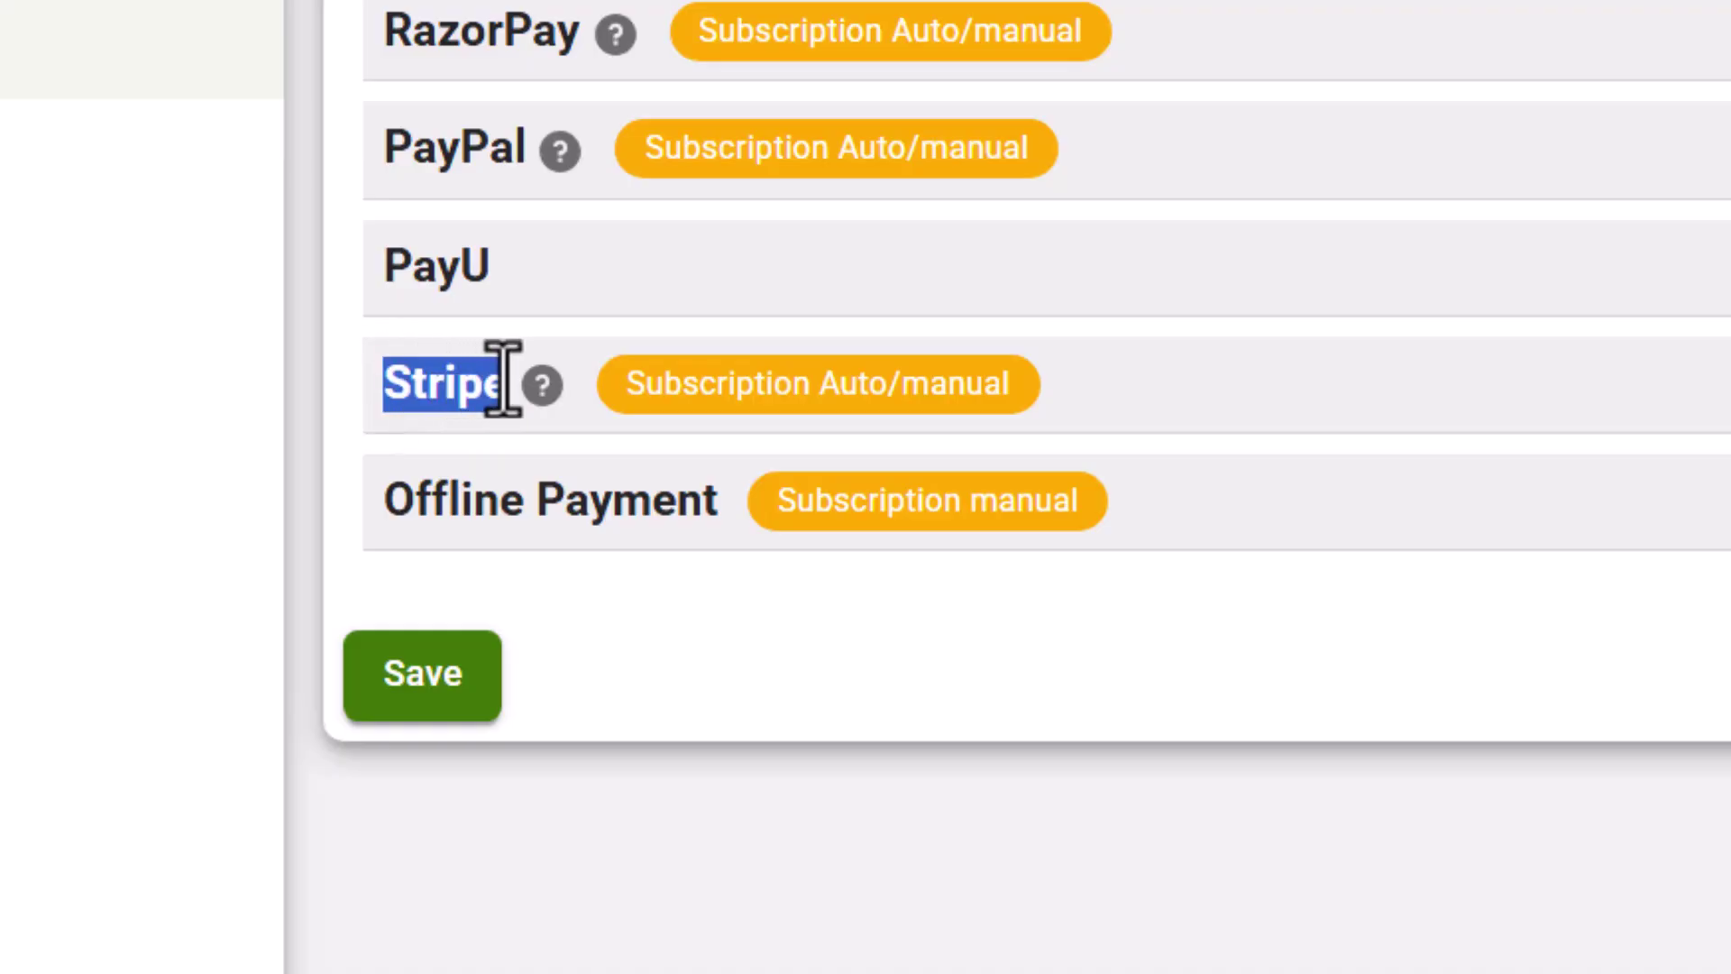
{"action": "left_click", "coordinate": [589, 413]}
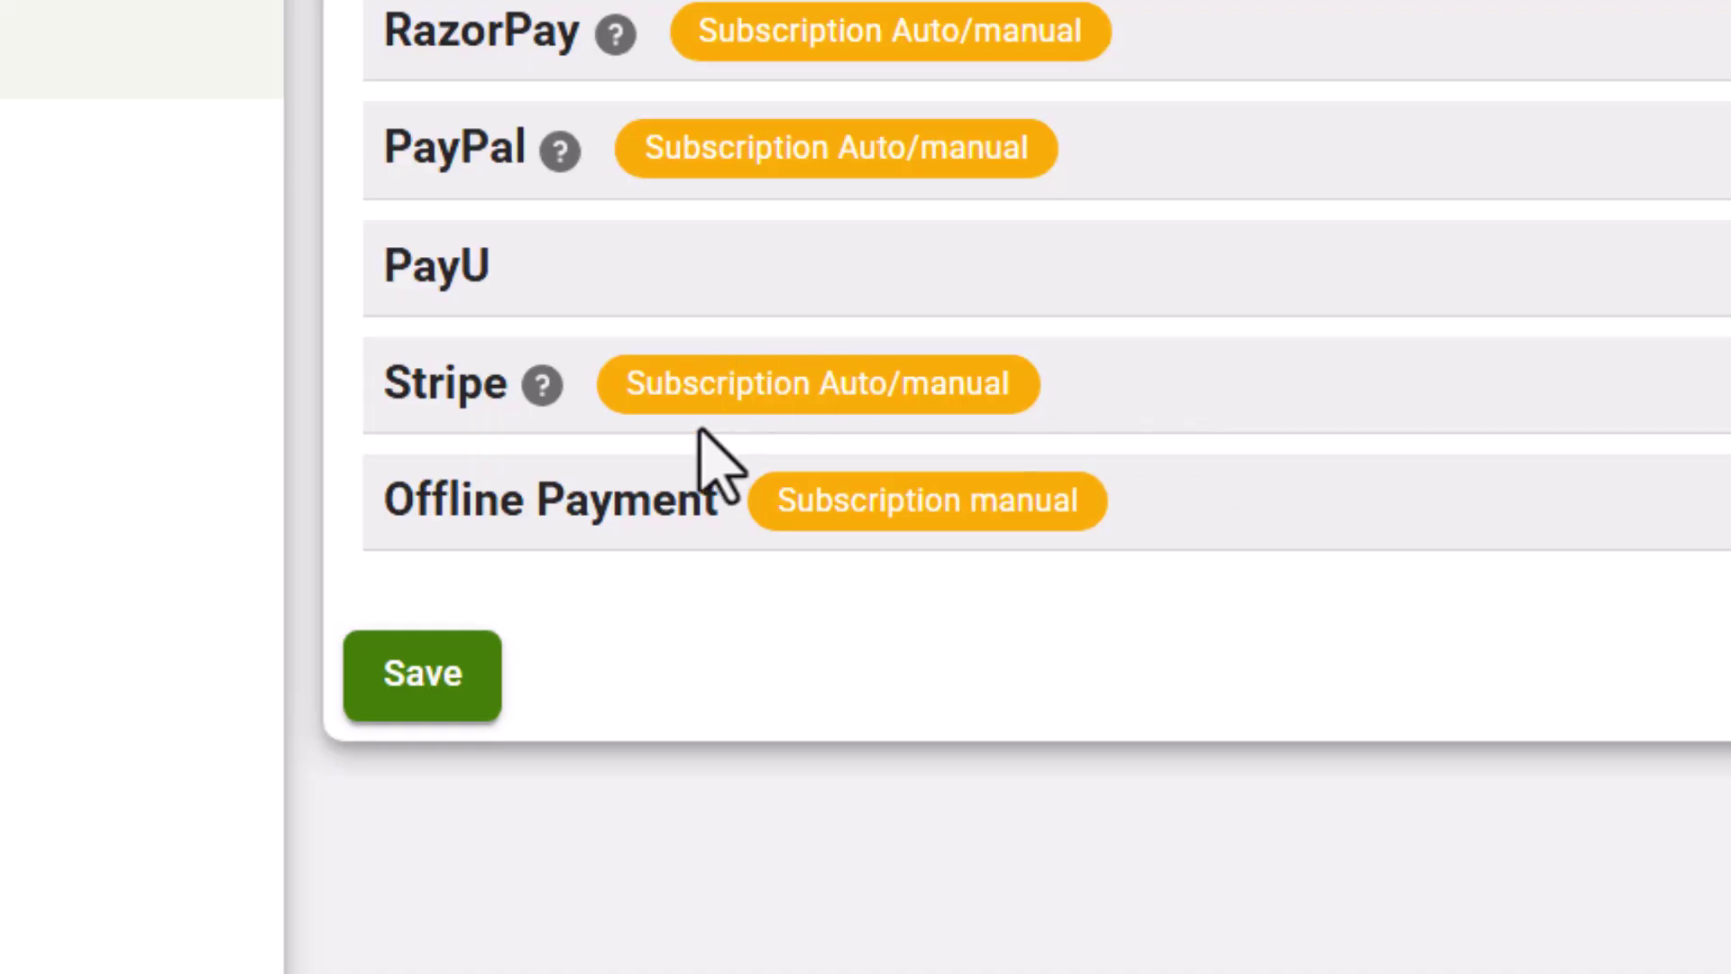
{"action": "left_click_drag", "start_coordinate": [636, 396], "coordinate": [1043, 390]}
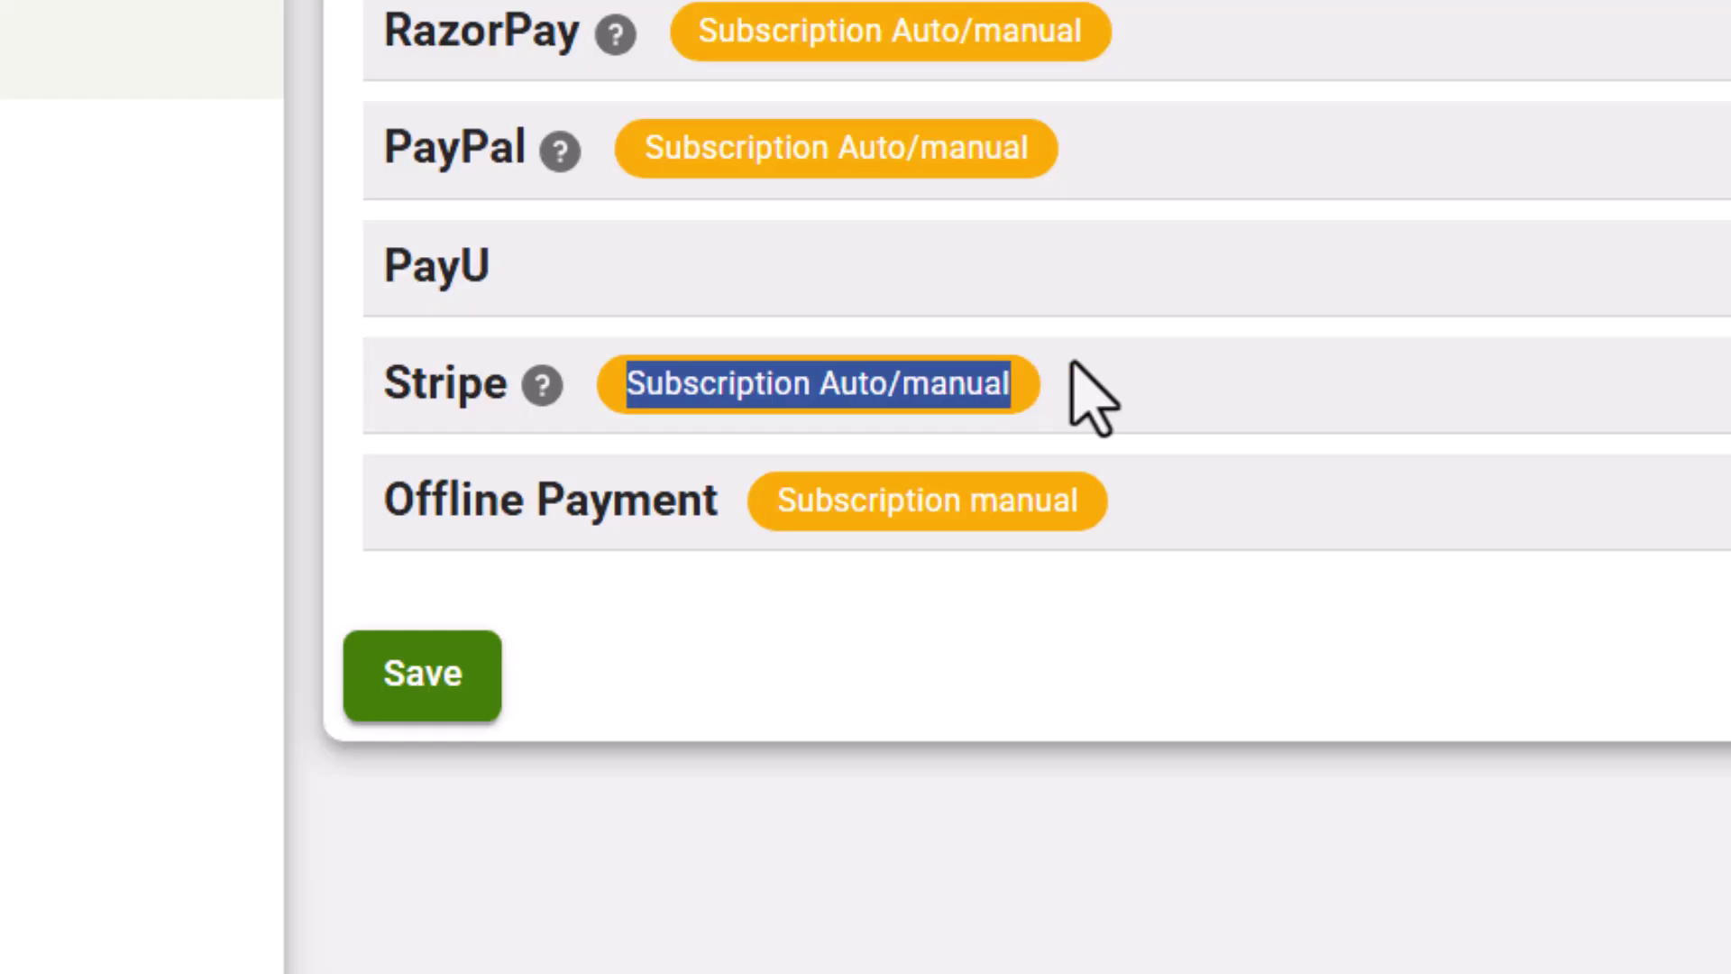
{"action": "left_click", "coordinate": [1092, 402]}
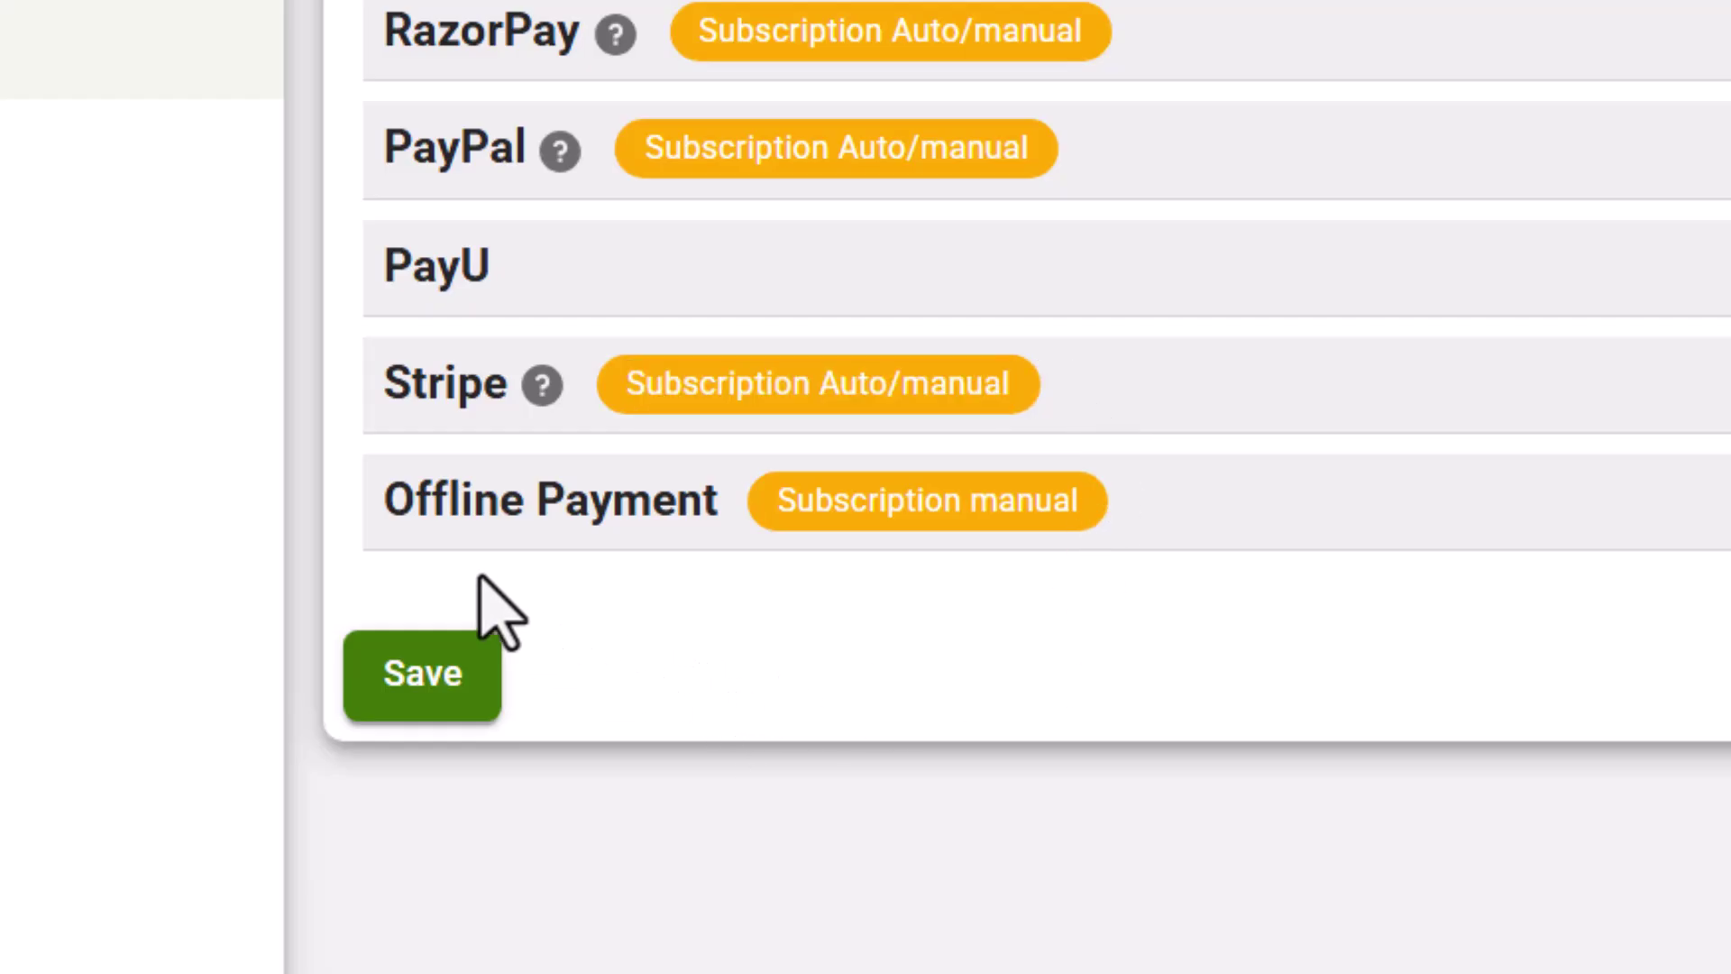
{"action": "left_click_drag", "start_coordinate": [382, 498], "coordinate": [719, 484]}
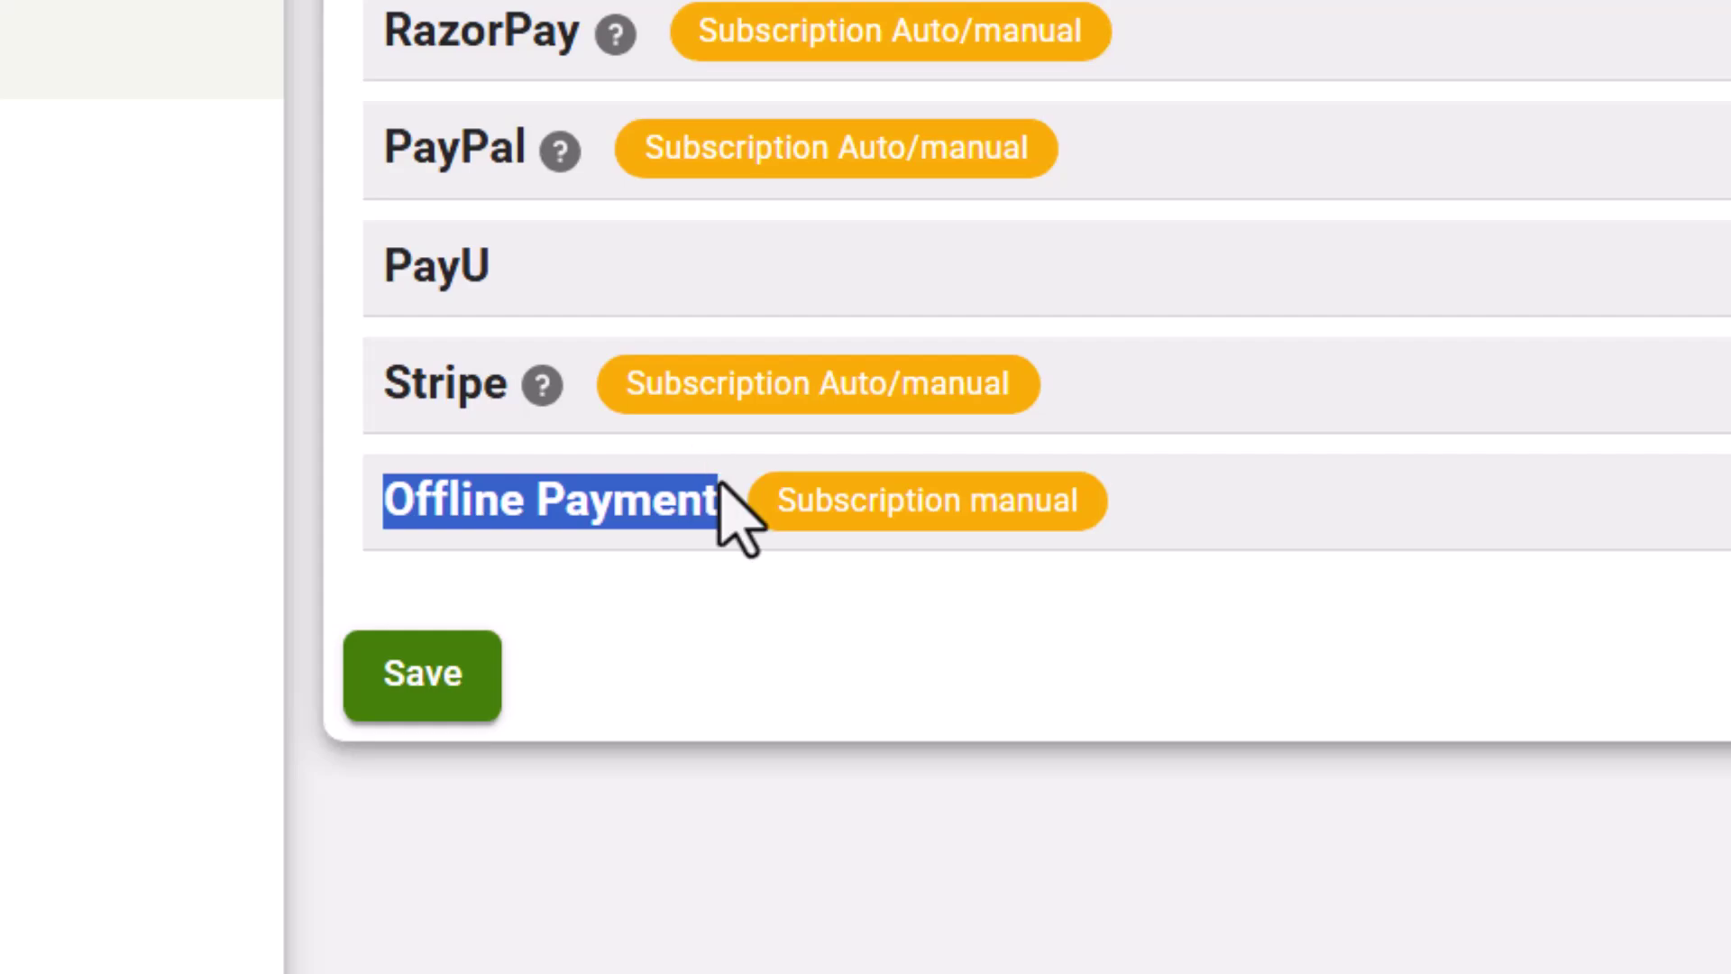
{"action": "left_click", "coordinate": [762, 588]}
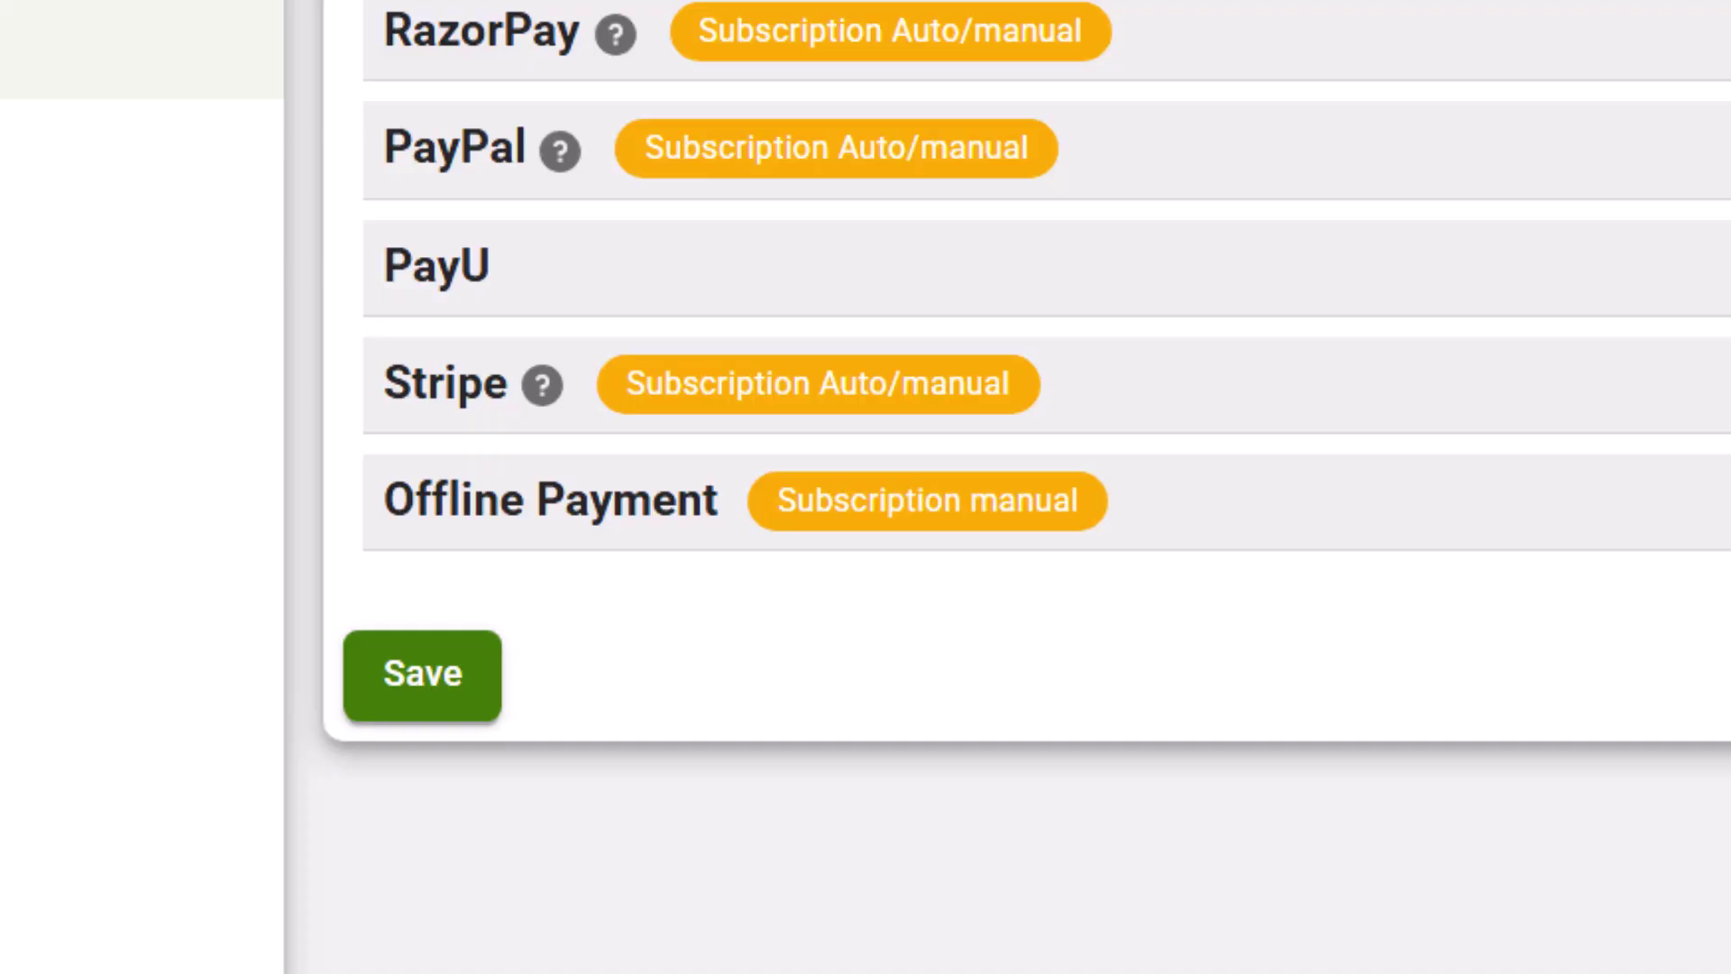
{"action": "left_click_drag", "start_coordinate": [779, 499], "coordinate": [1069, 496]}
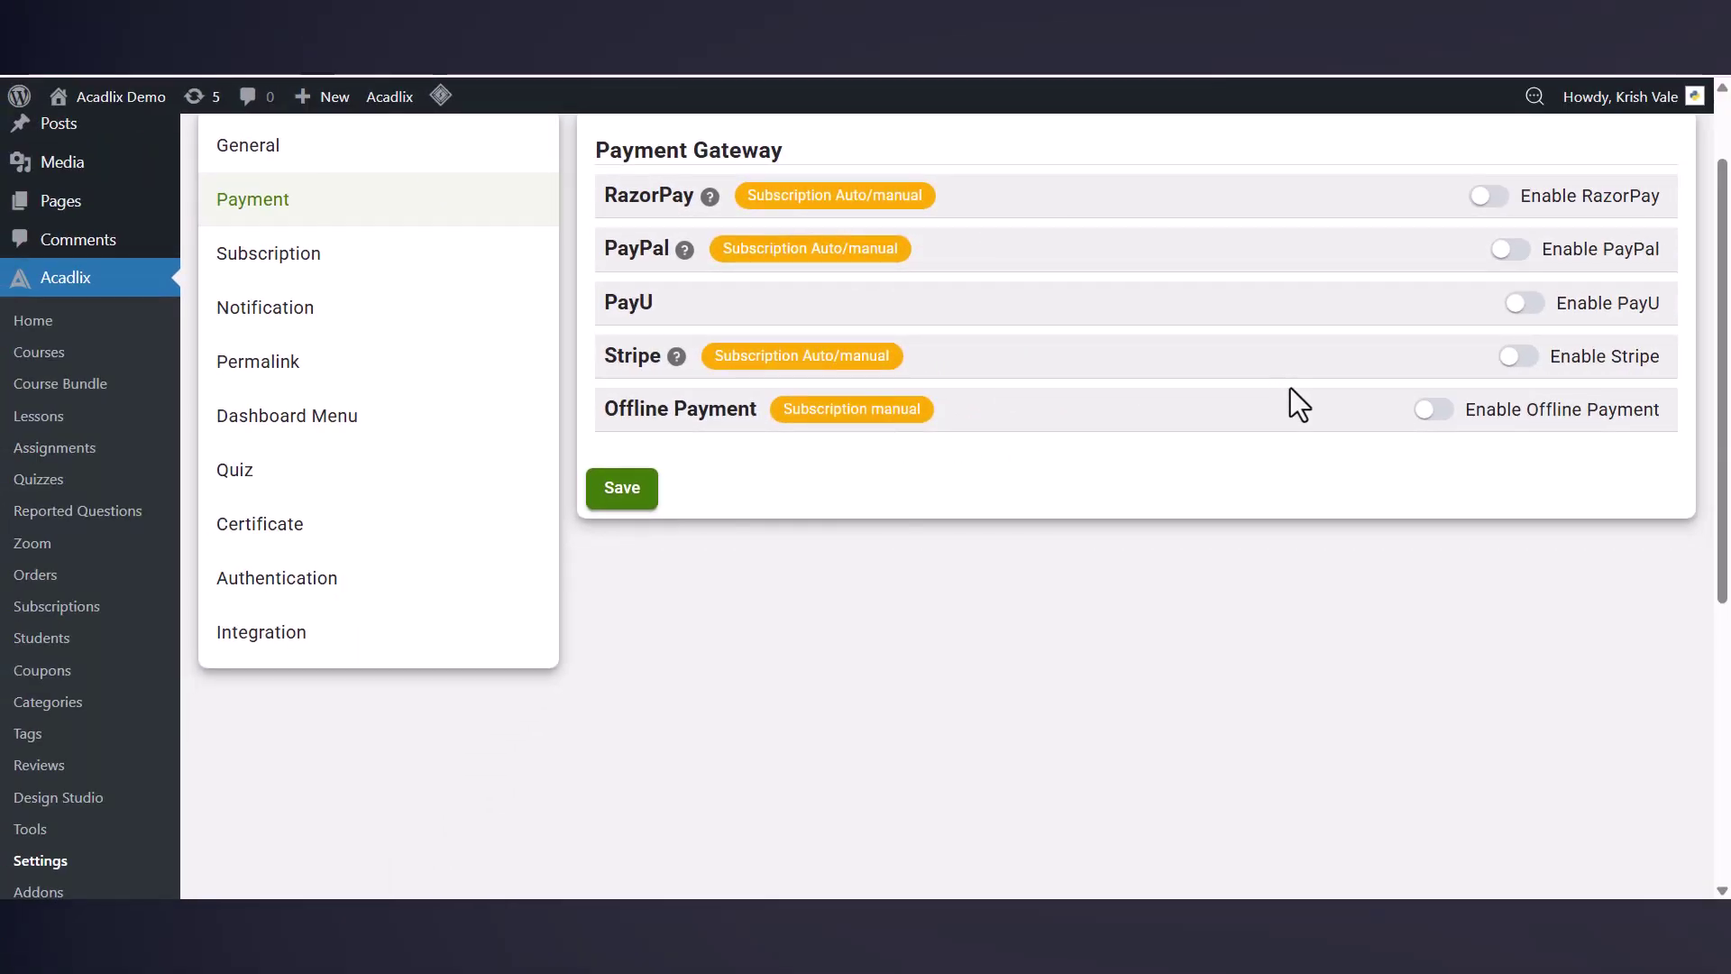
Step: Enable the RazorPay, PayPal and Offline Payment gateways
{"action": "scroll", "coordinate": [1290, 389], "scroll_direction": "up", "scroll_amount": 2}
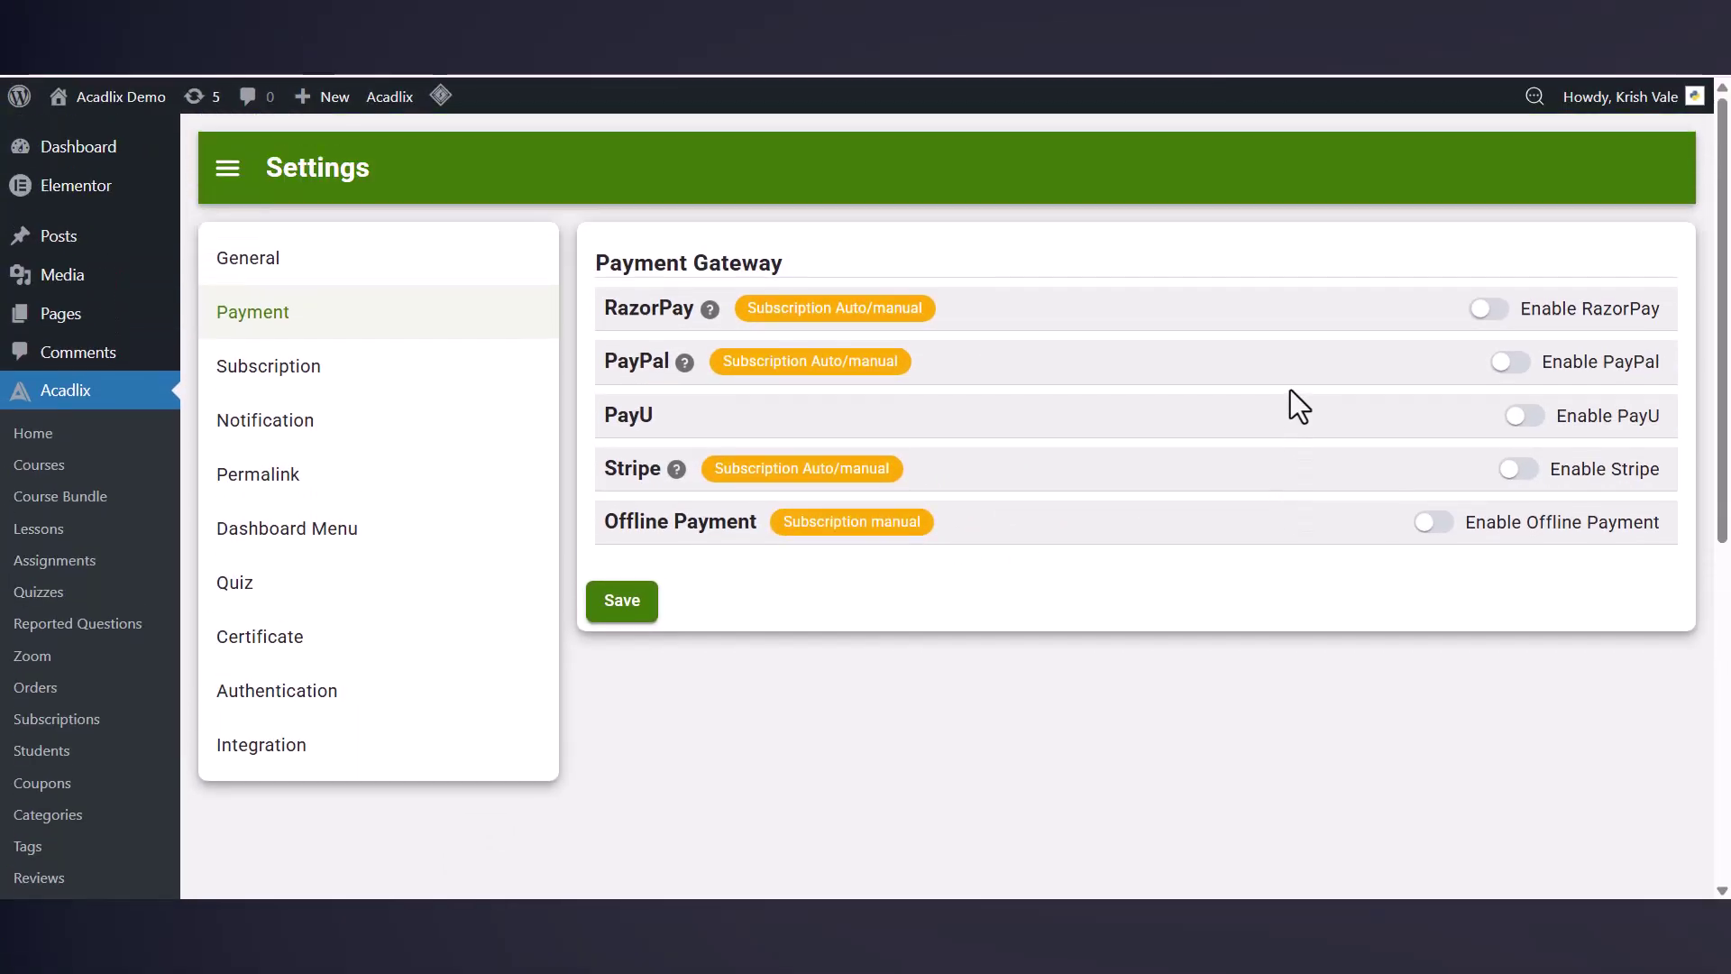
{"action": "left_click", "coordinate": [1489, 310]}
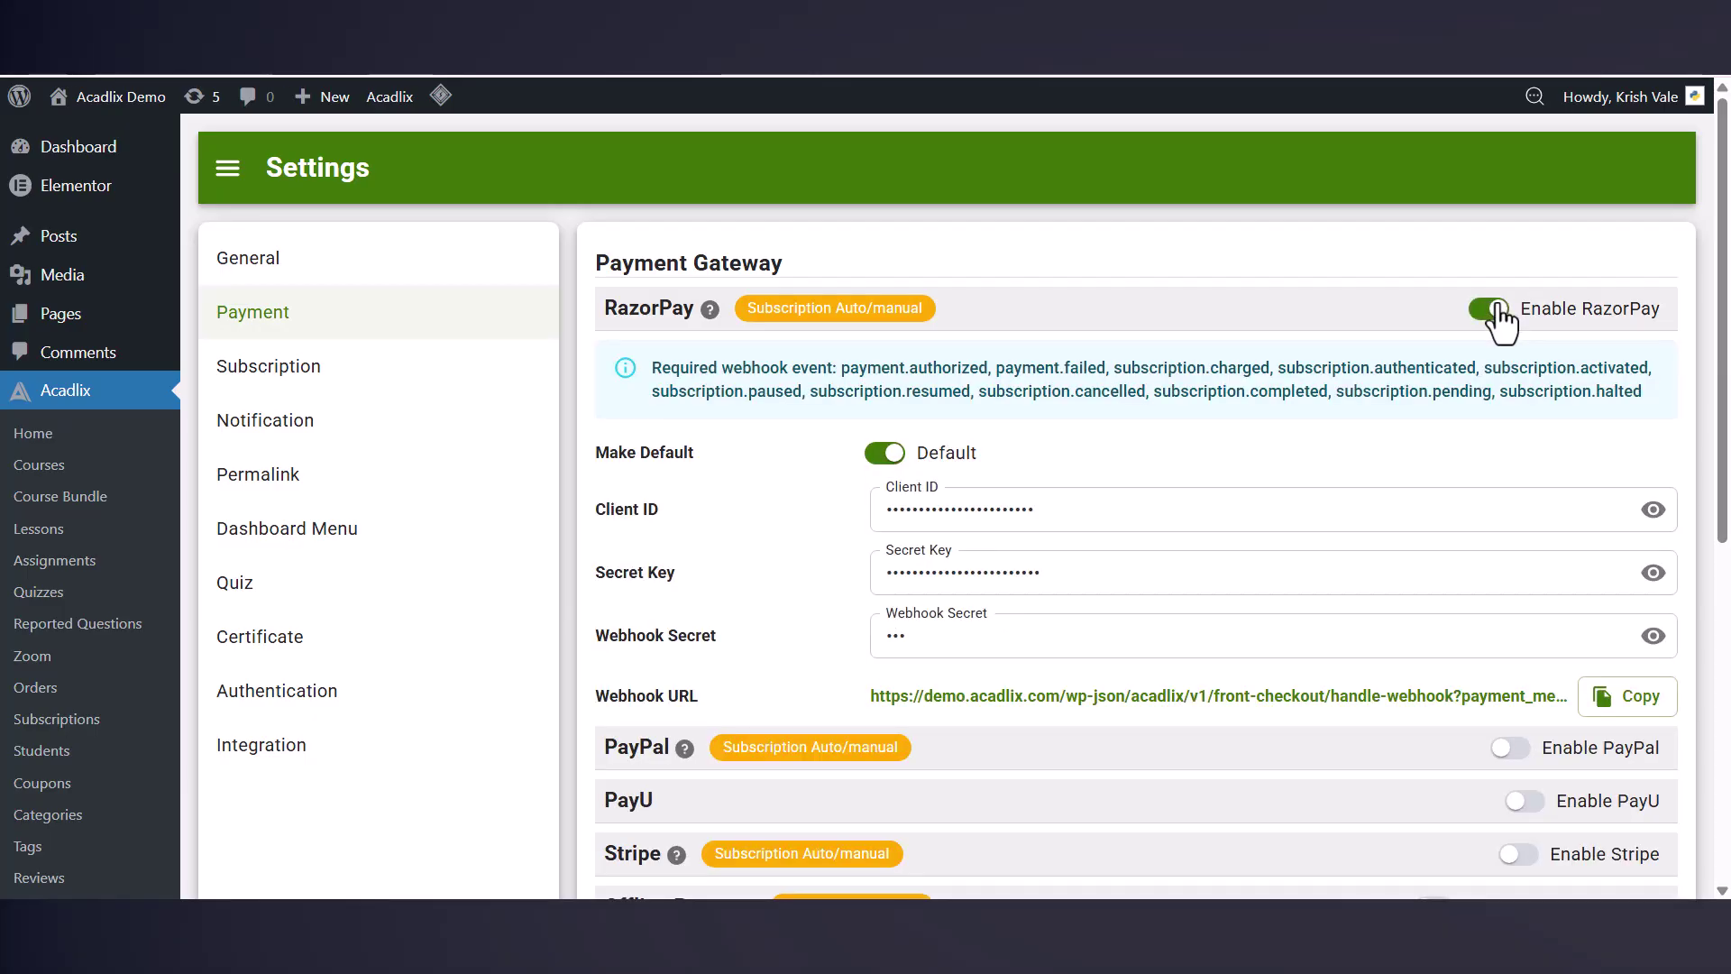
{"action": "scroll", "coordinate": [1496, 311], "scroll_direction": "down", "scroll_amount": 4}
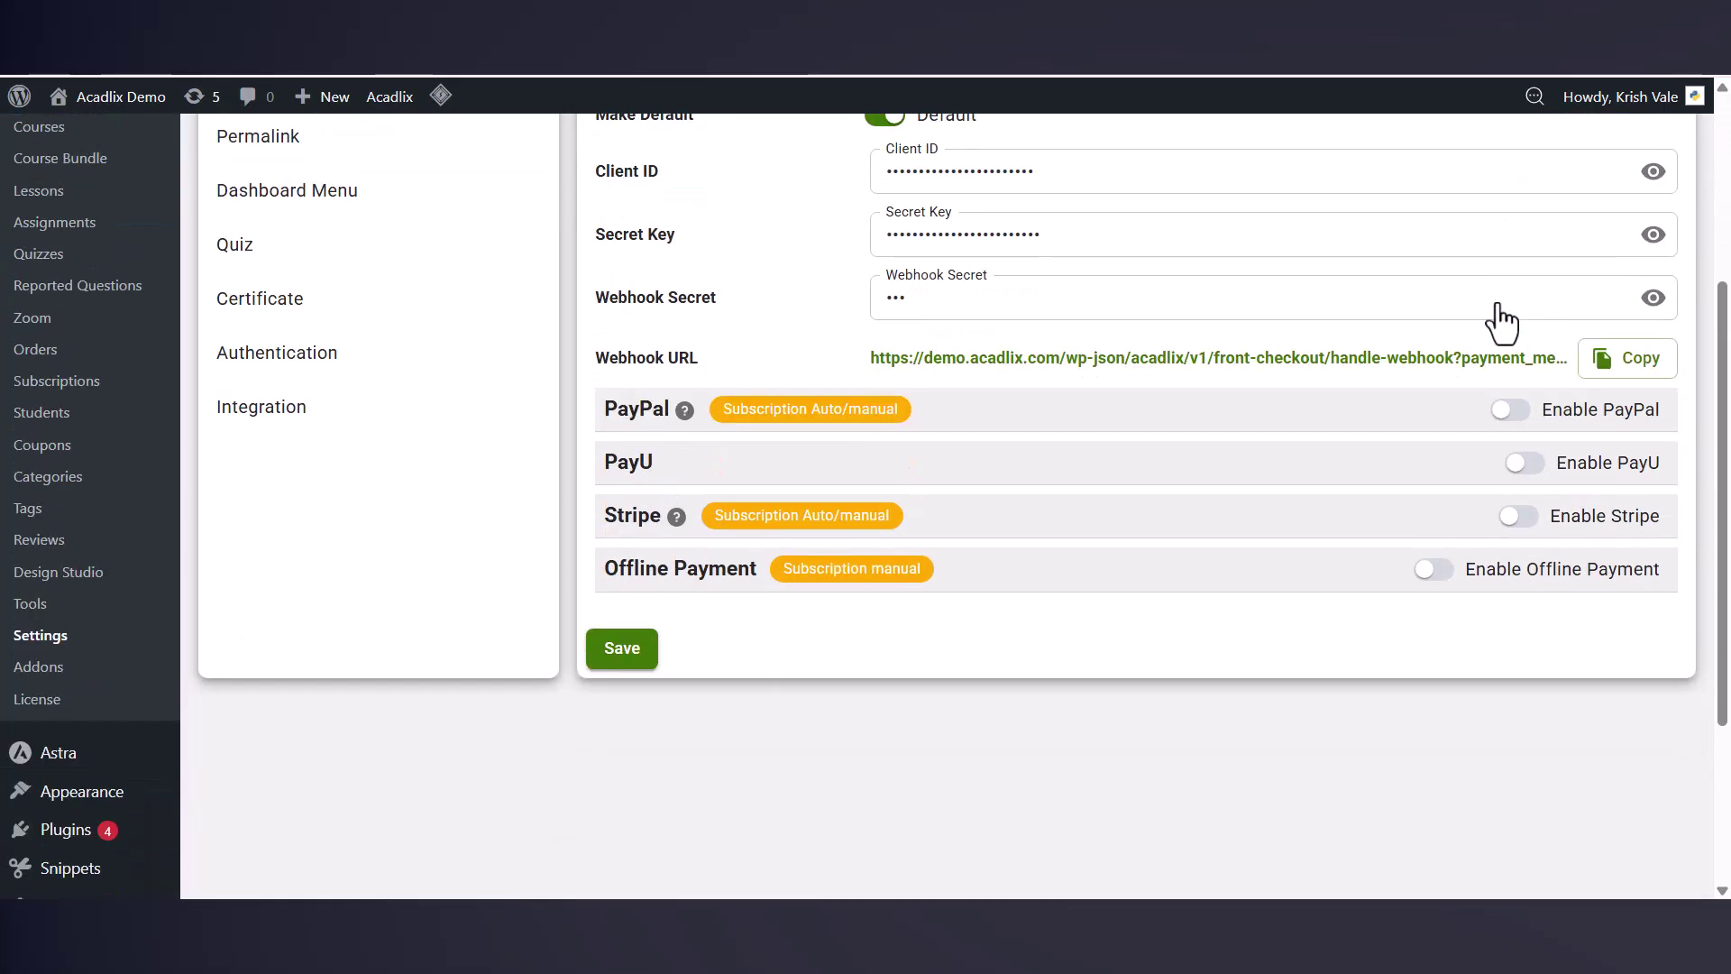
{"action": "left_click", "coordinate": [1512, 415]}
{"action": "scroll", "coordinate": [1518, 433], "scroll_direction": "down", "scroll_amount": 3}
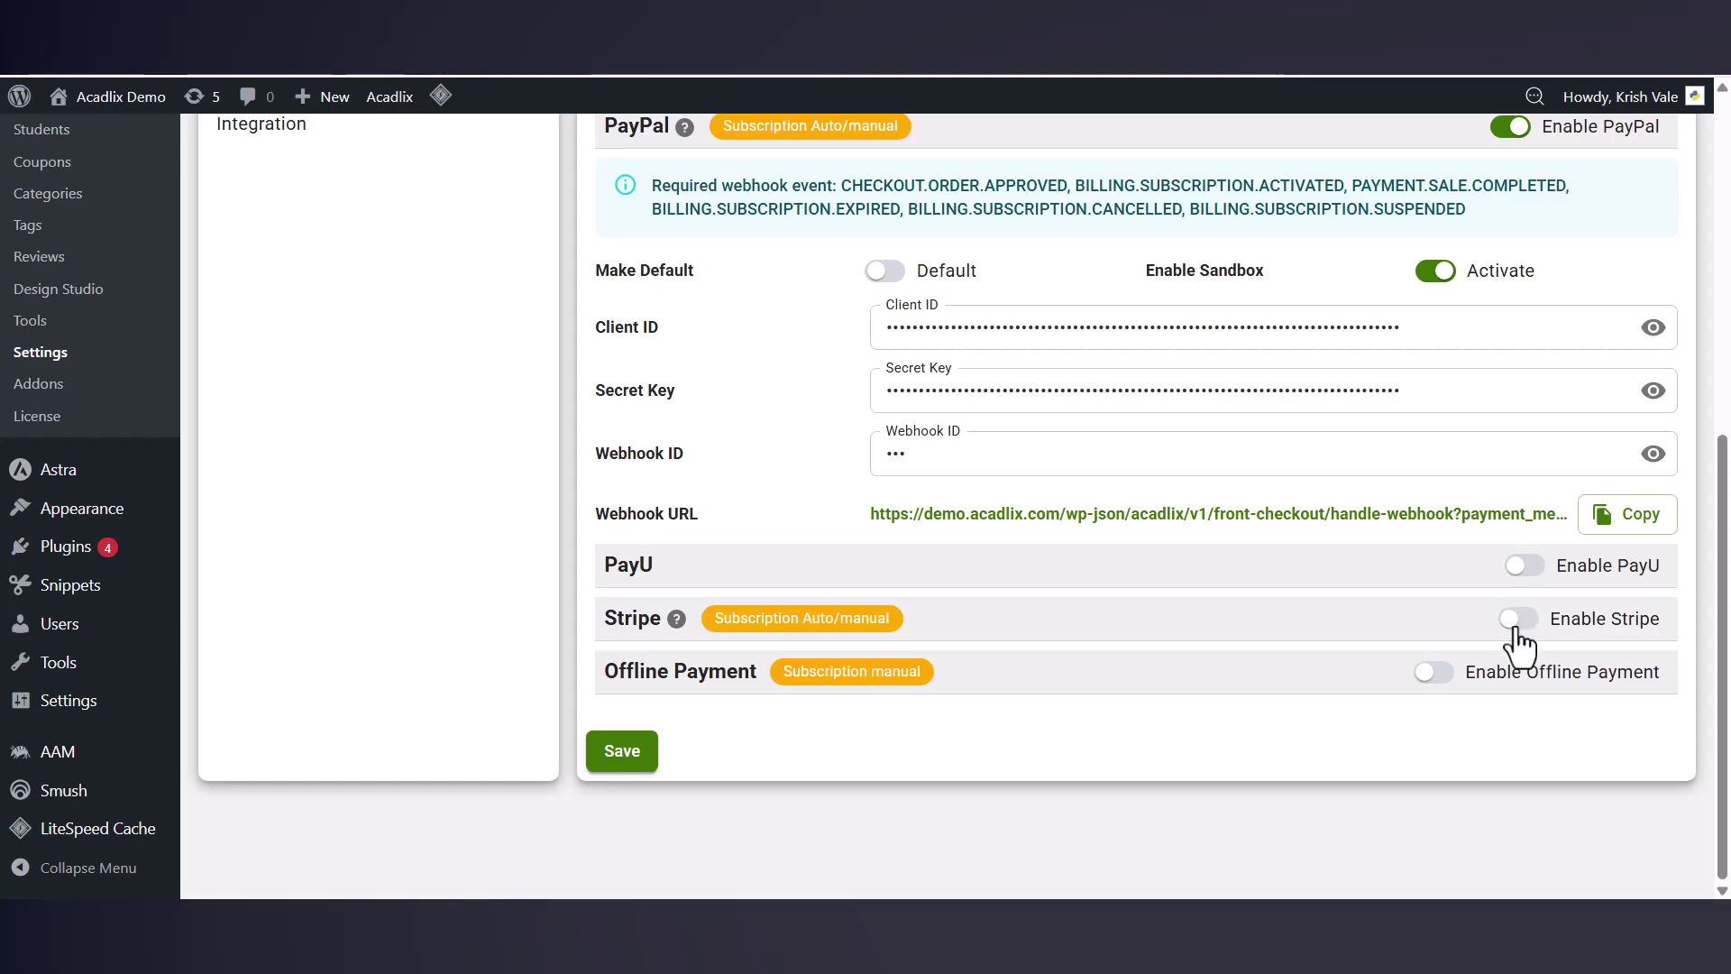
{"action": "left_click", "coordinate": [1442, 672]}
{"action": "scroll", "coordinate": [1439, 634], "scroll_direction": "down", "scroll_amount": 5}
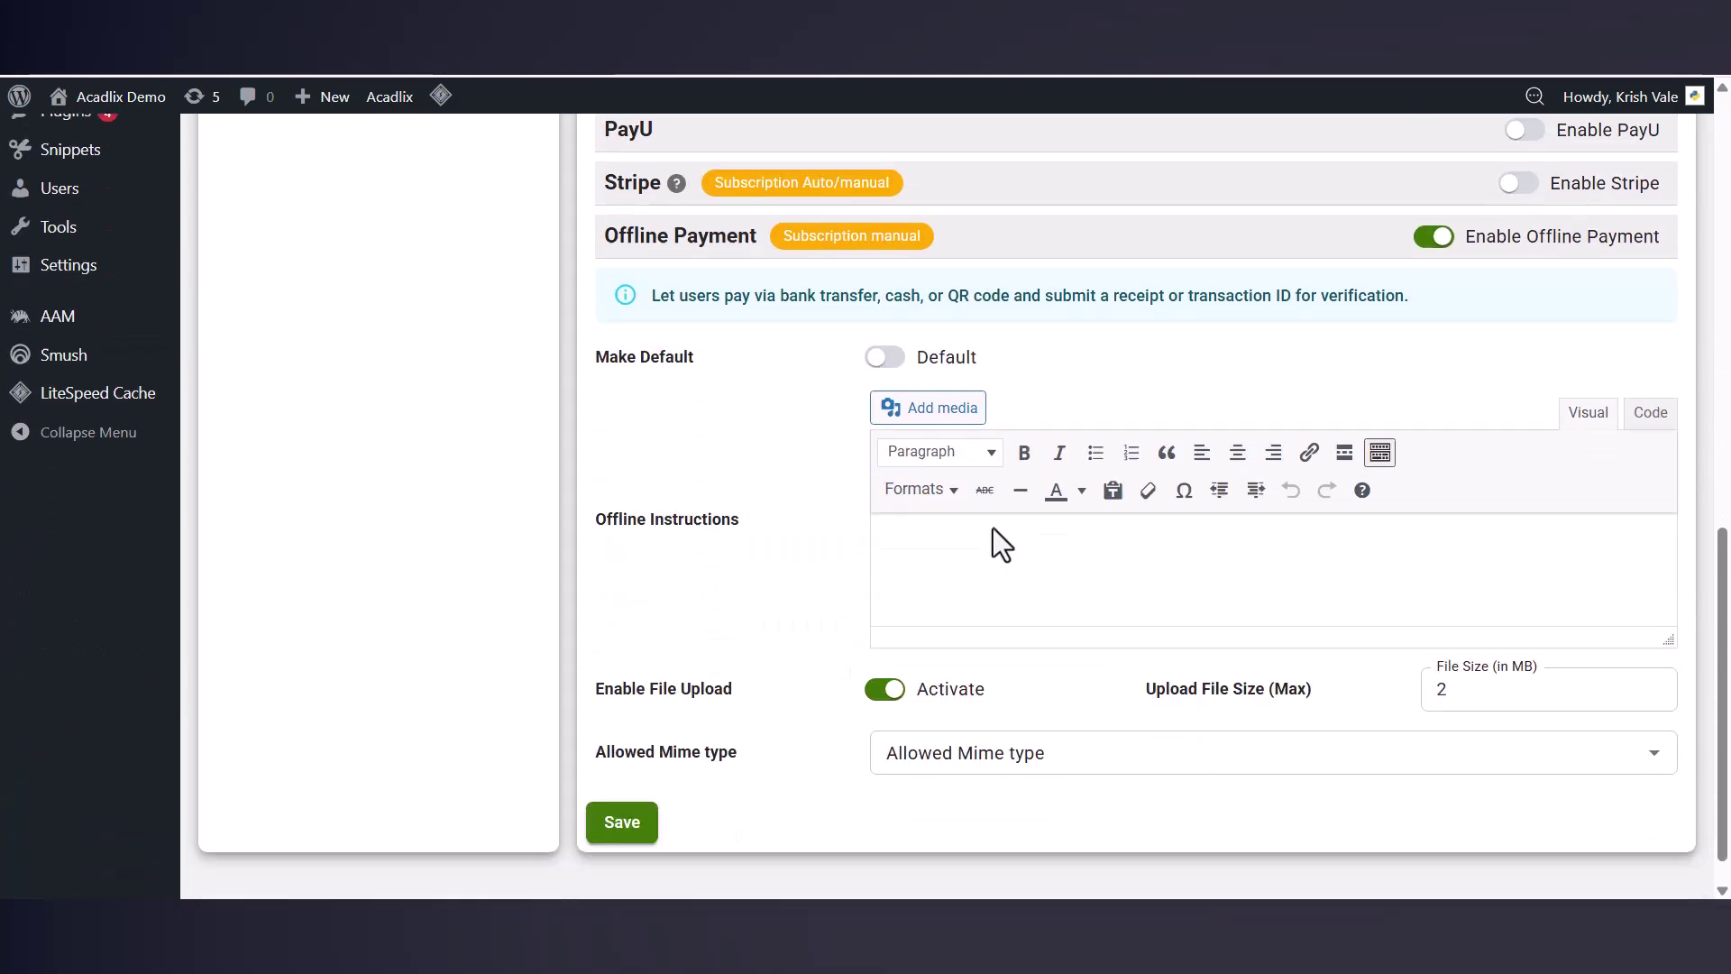
Step: Save the payment gateway settings and review the result
{"action": "left_click", "coordinate": [607, 793]}
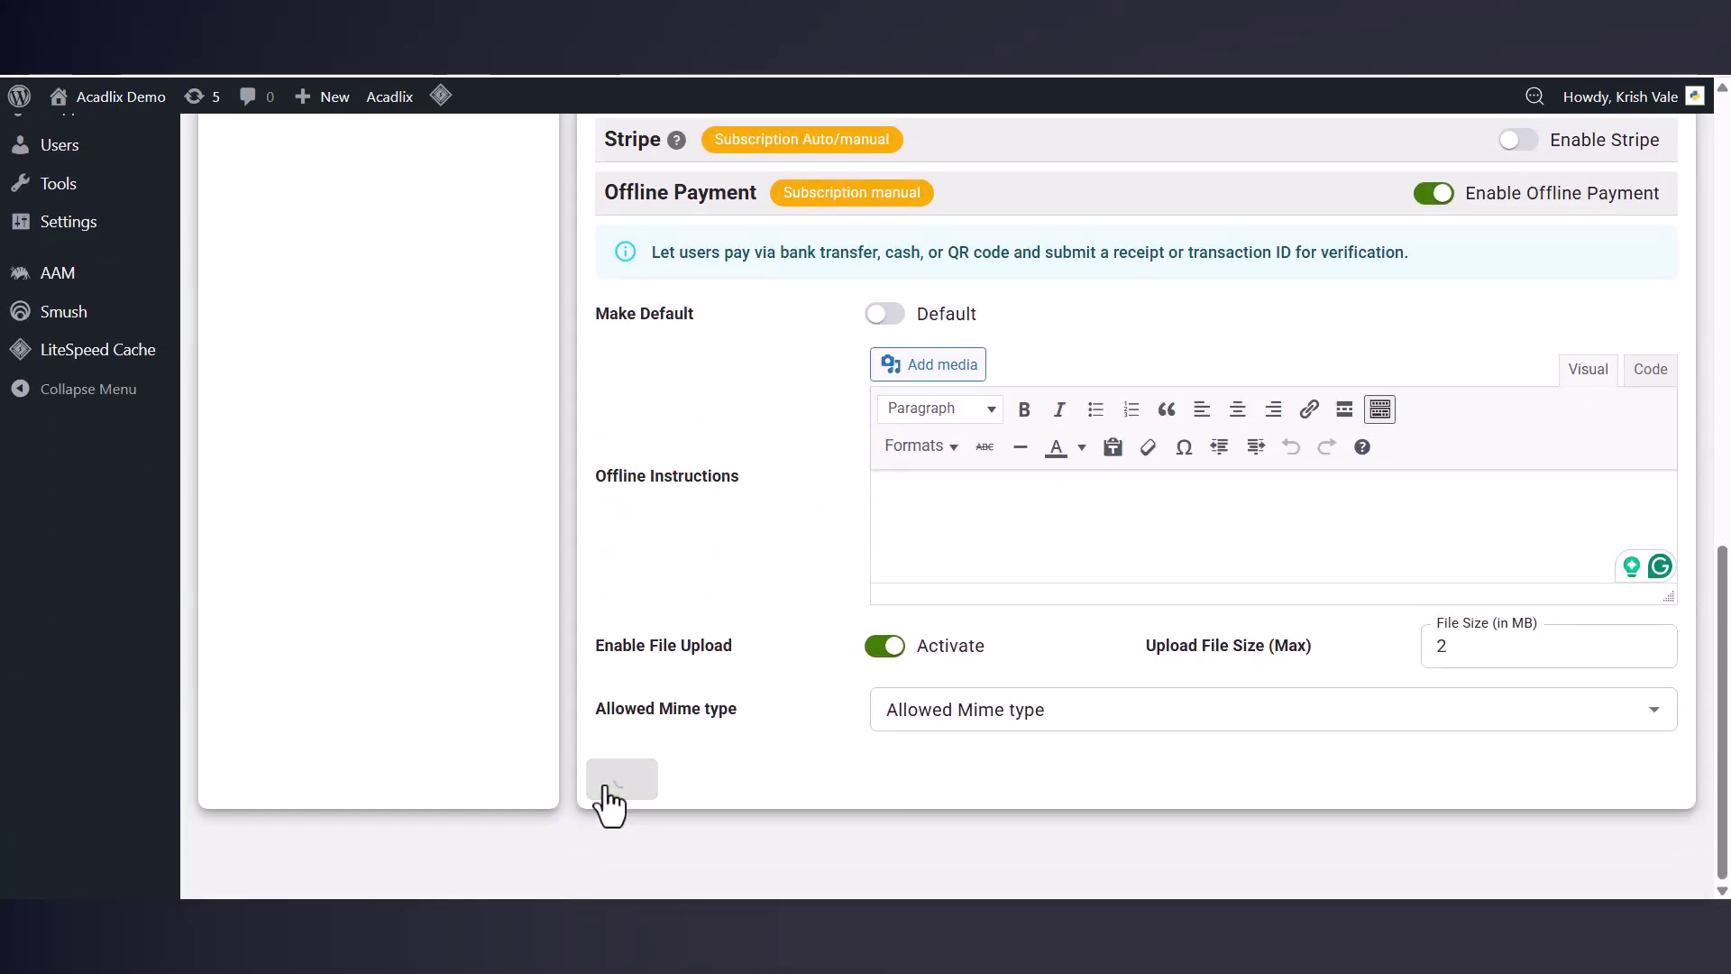
{"action": "scroll", "coordinate": [748, 675], "scroll_direction": "up", "scroll_amount": 4}
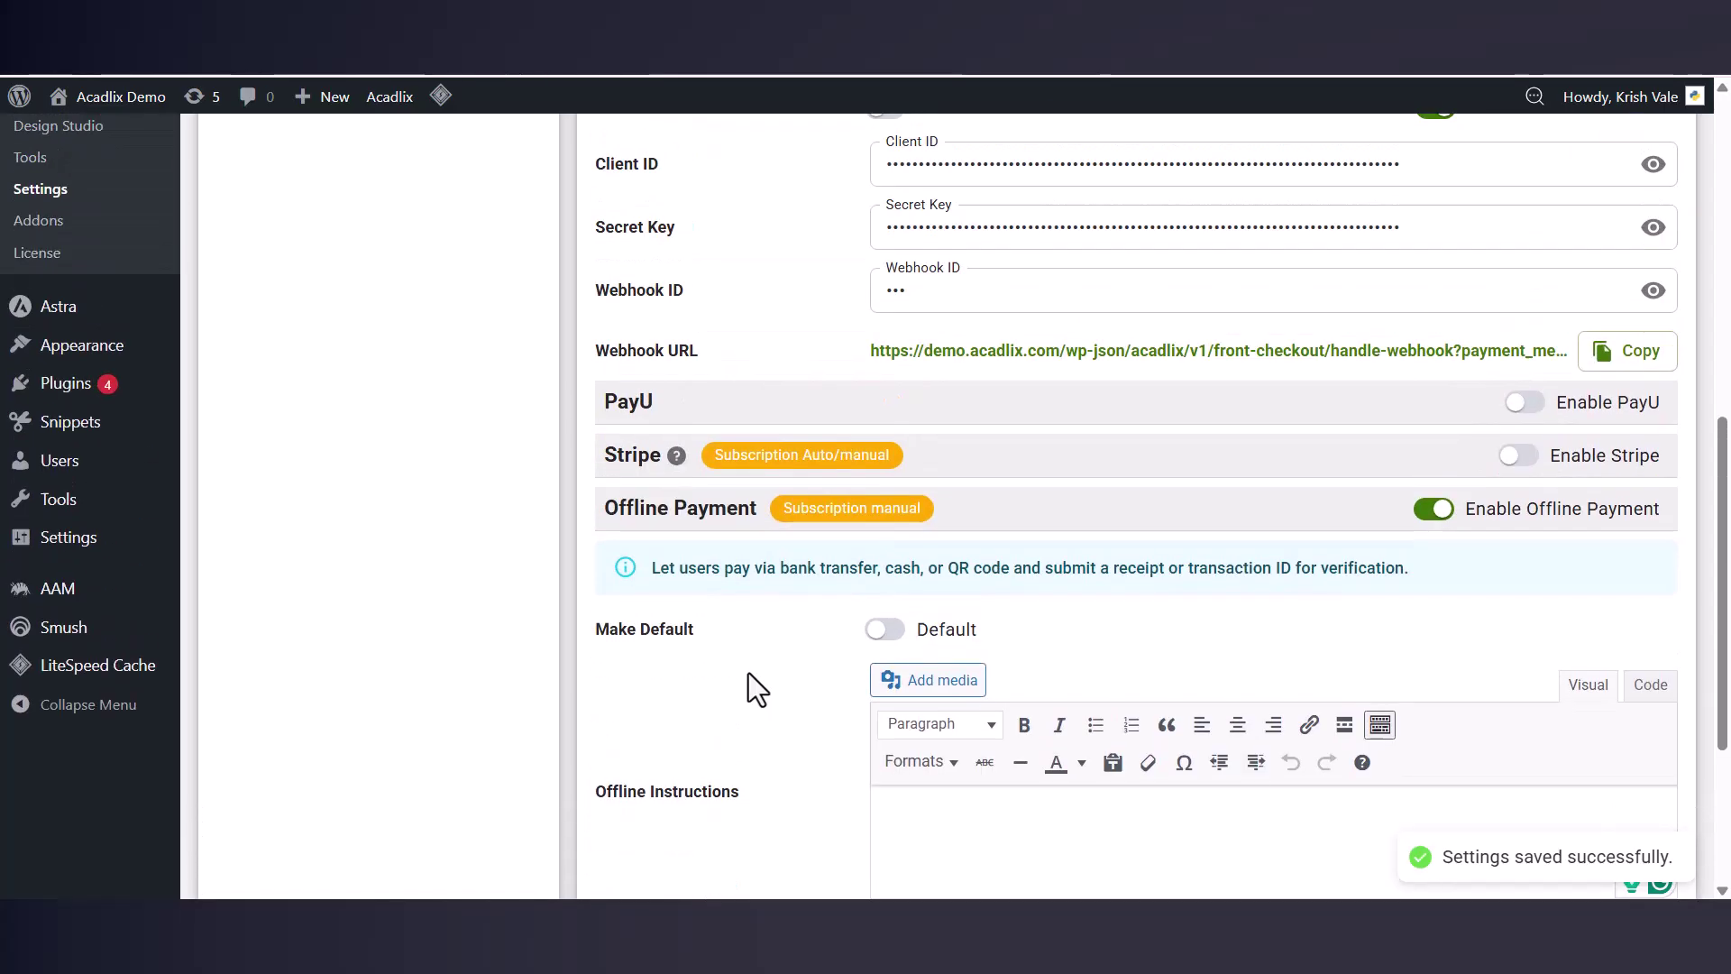
{"action": "scroll", "coordinate": [747, 674], "scroll_direction": "up", "scroll_amount": 10}
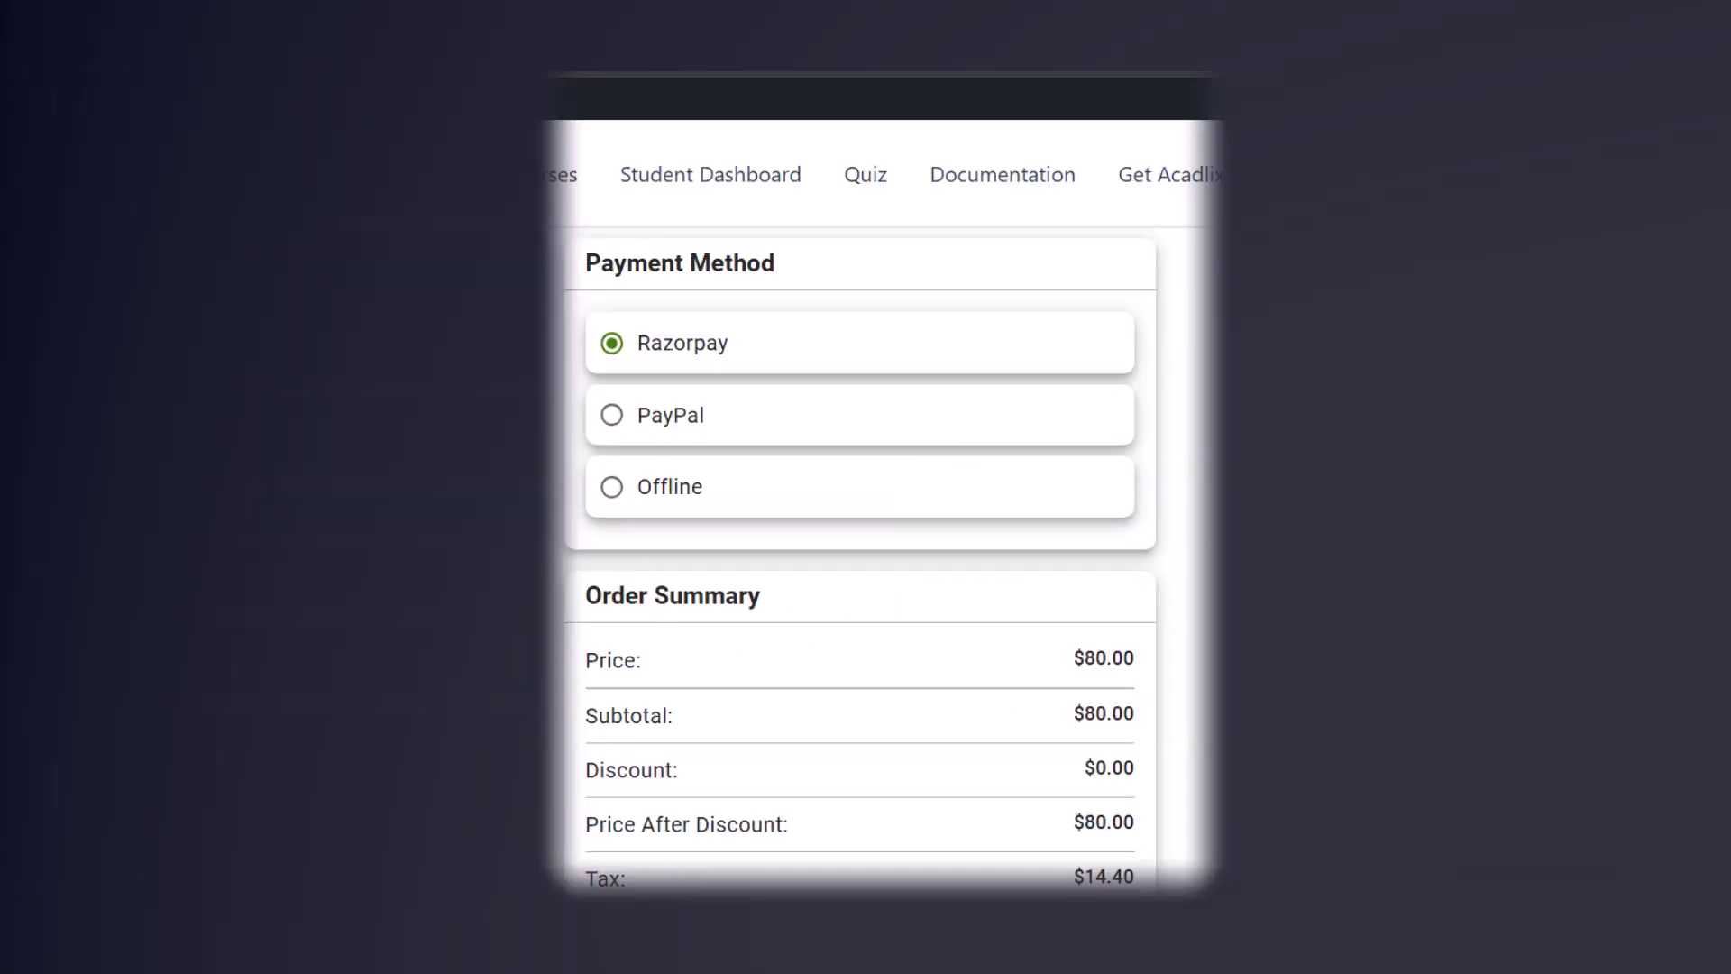
{"action": "scroll", "coordinate": [859, 496], "scroll_direction": "down", "scroll_amount": 2}
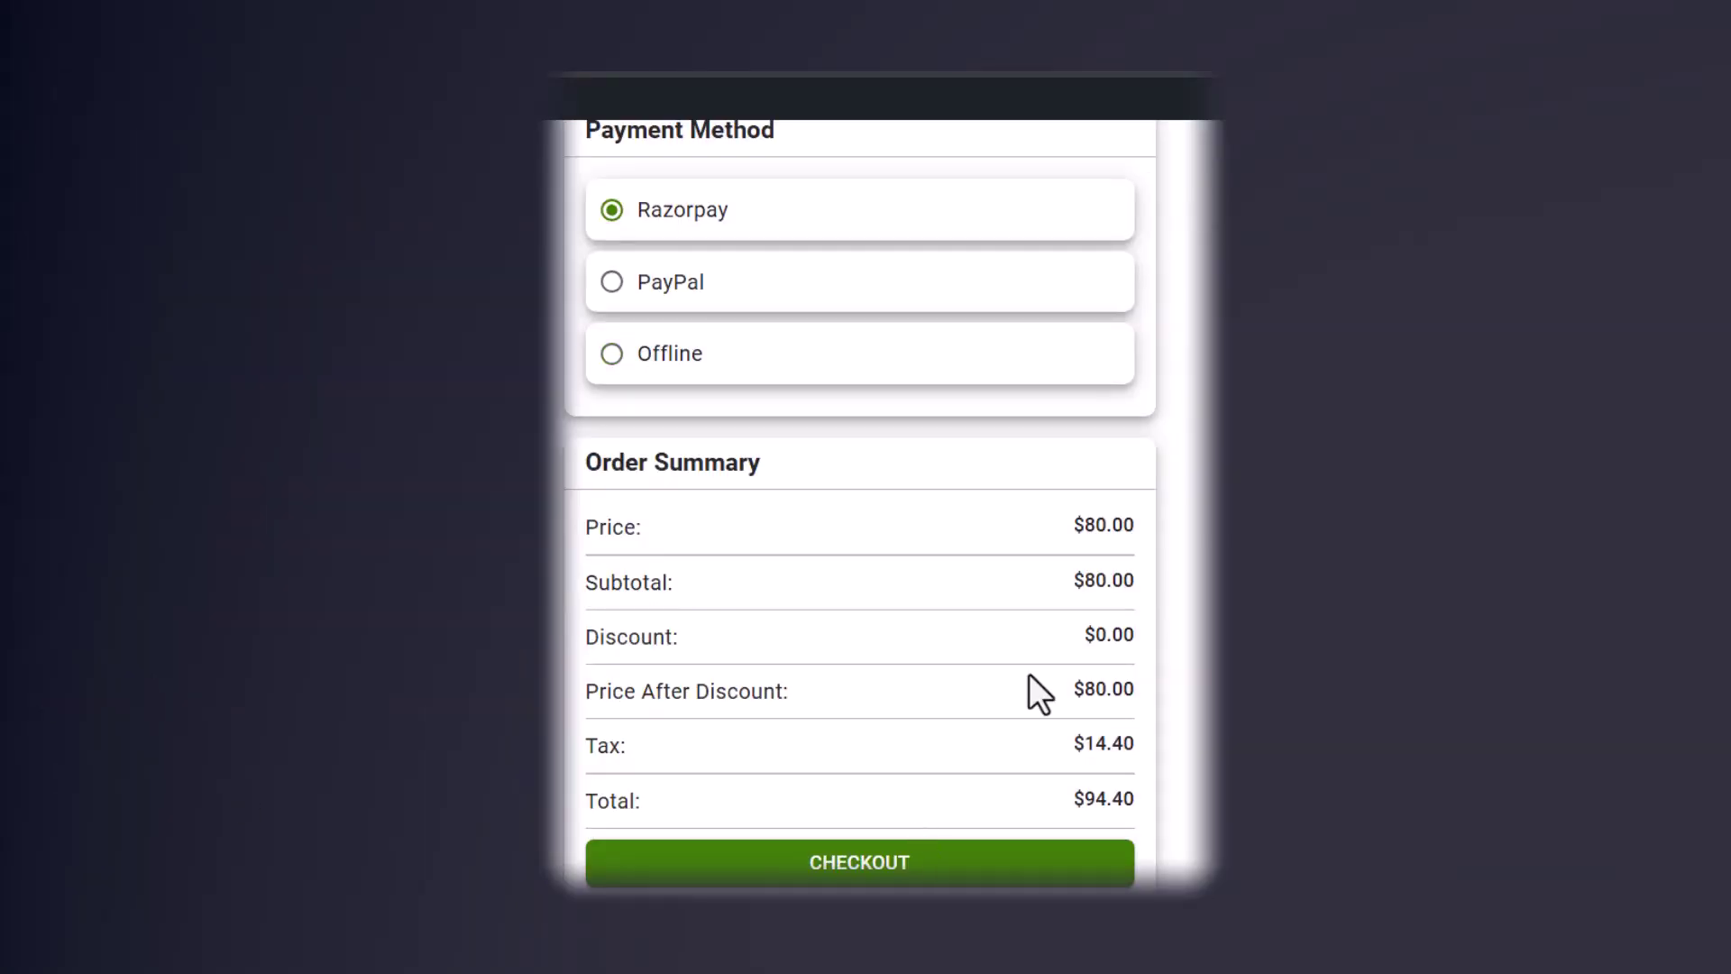